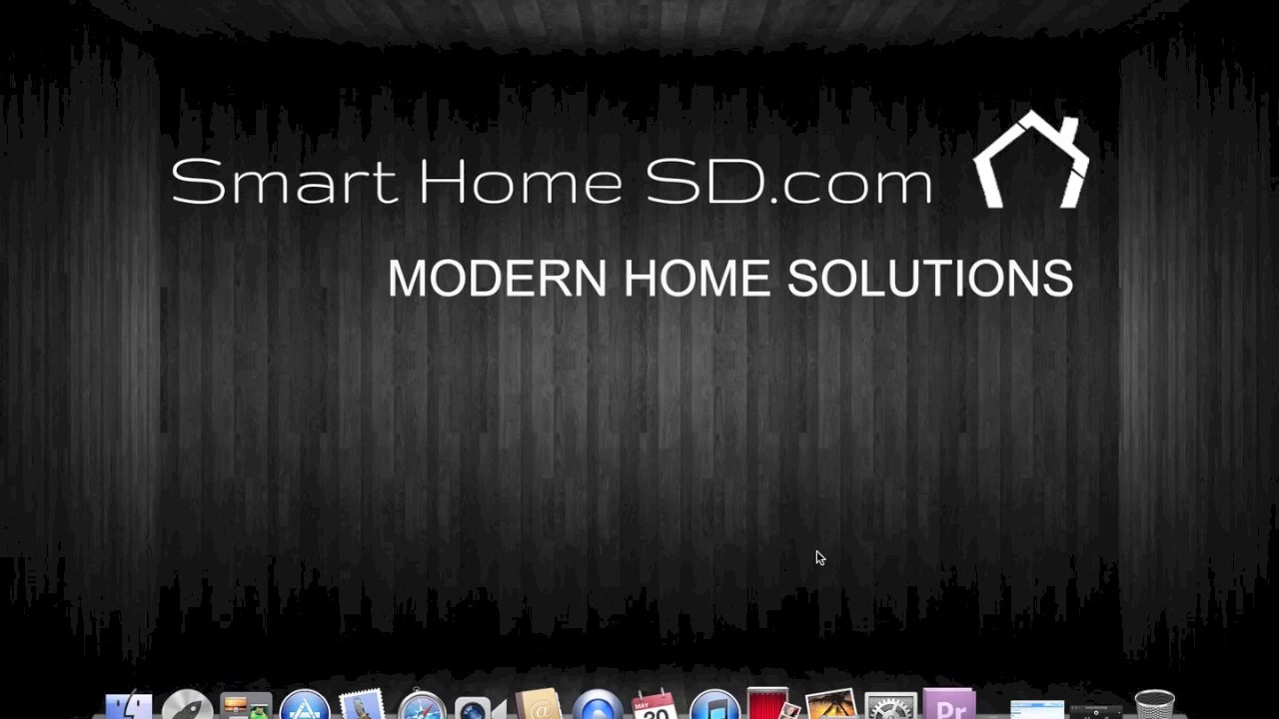
- Switch to the MiCasaVerde page in Safari and create a new scene named Living Room Wake Up
{"action": "left_click", "coordinate": [1036, 707]}
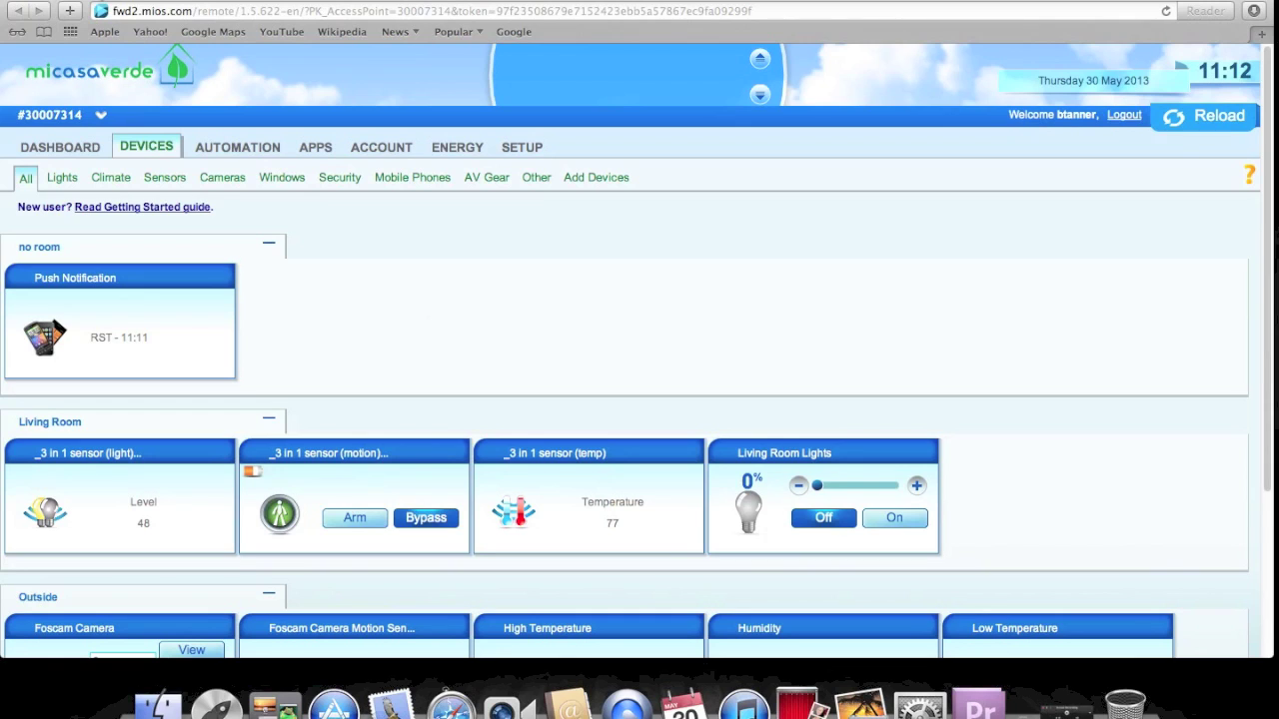
{"action": "mouse_move", "coordinate": [204, 290]}
{"action": "mouse_move", "coordinate": [799, 458]}
{"action": "mouse_move", "coordinate": [370, 483]}
{"action": "left_click", "coordinate": [239, 150]}
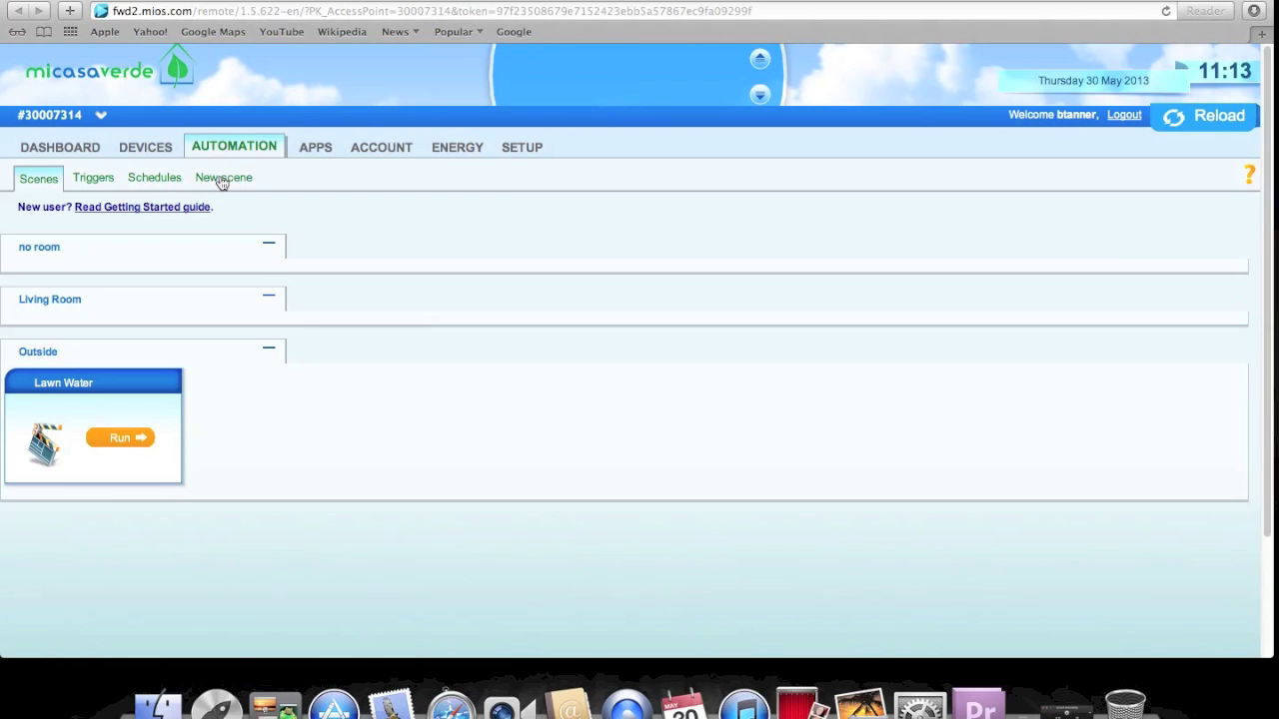
{"action": "left_click", "coordinate": [222, 178]}
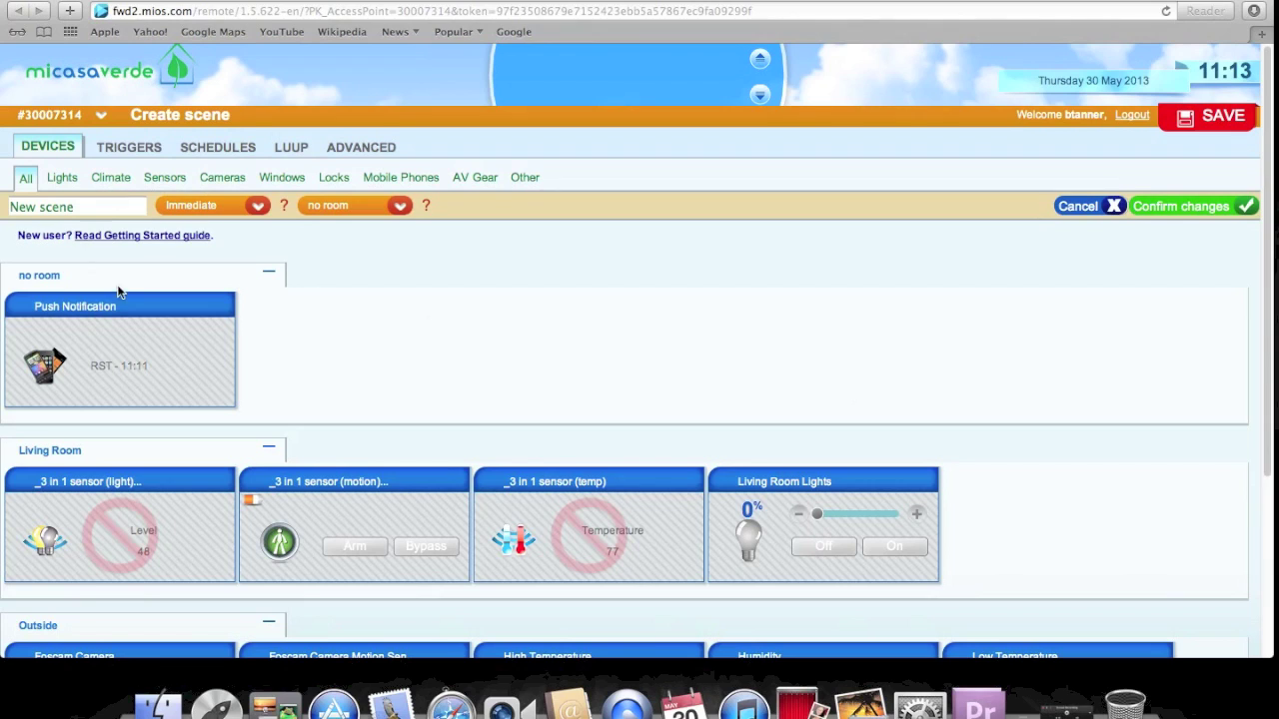
{"action": "left_click_drag", "start_coordinate": [95, 207], "coordinate": [3, 207]}
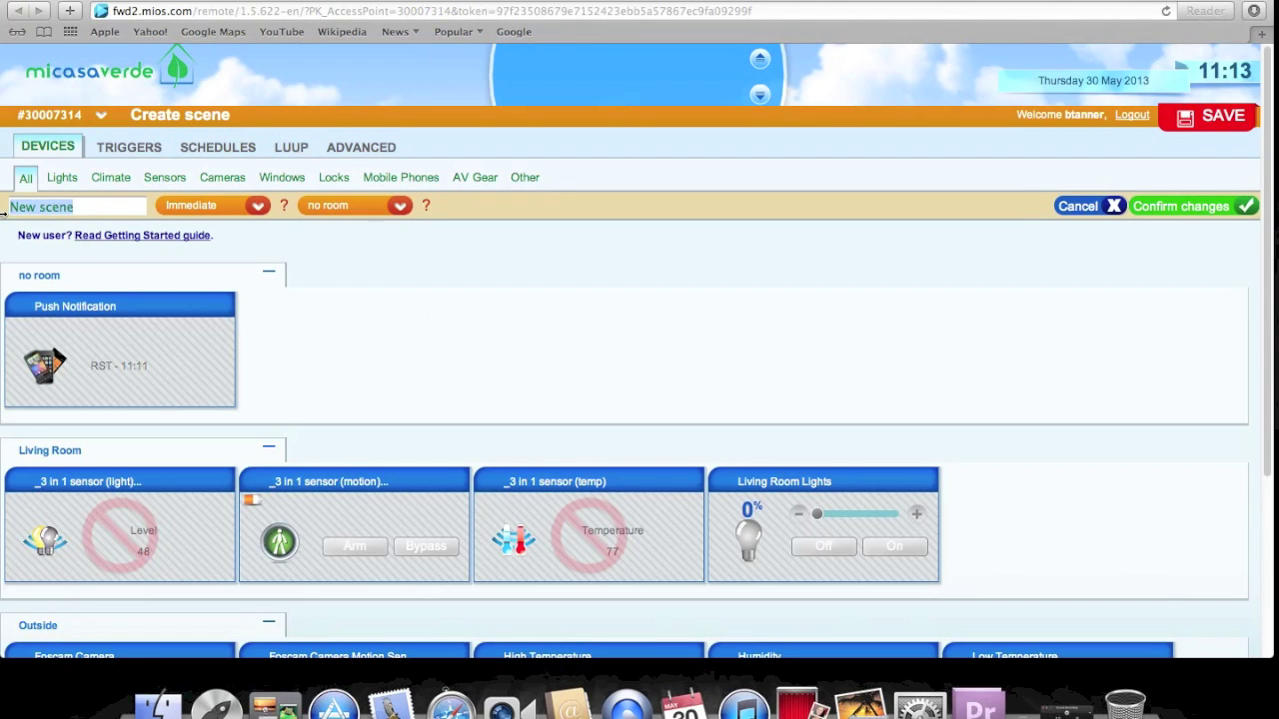
{"action": "type", "text": "Living Wake Up"}
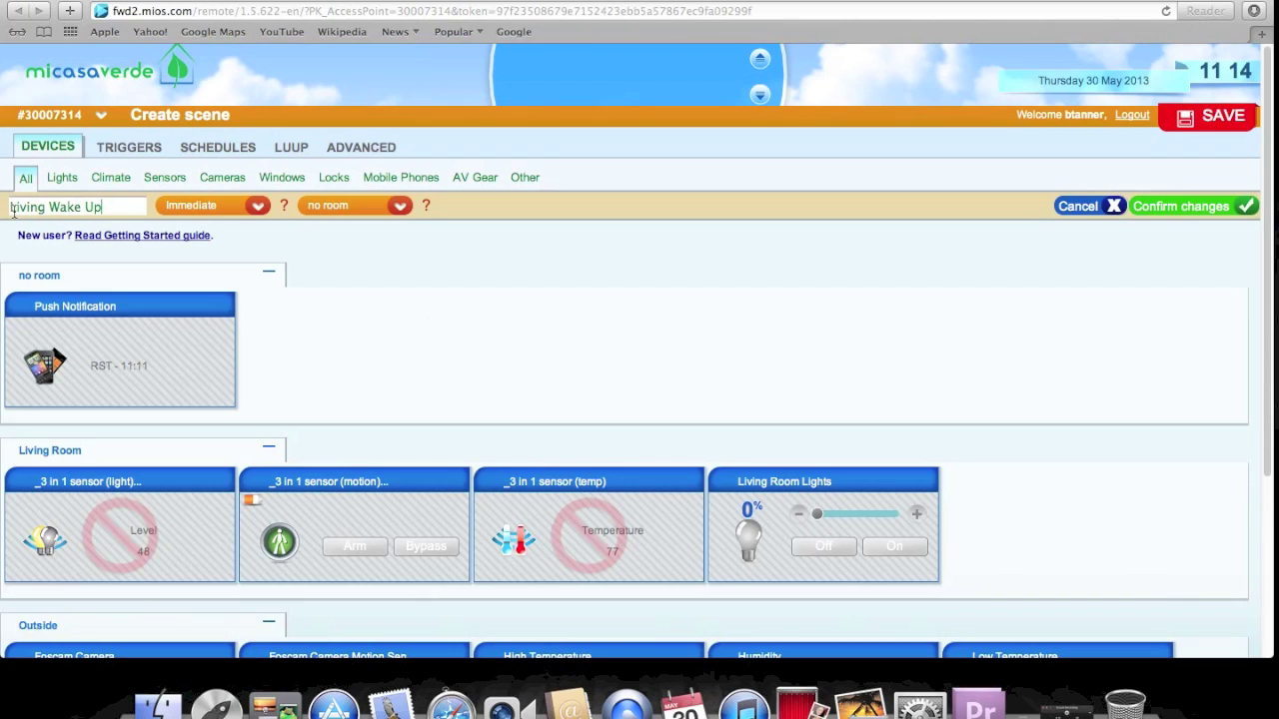
{"action": "left_click", "coordinate": [50, 207]}
{"action": "type", "text": "Room"}
- Set the Living Room Lights to On at 100% in the scene, trying a 50% dimming level along the way
{"action": "left_click", "coordinate": [895, 548]}
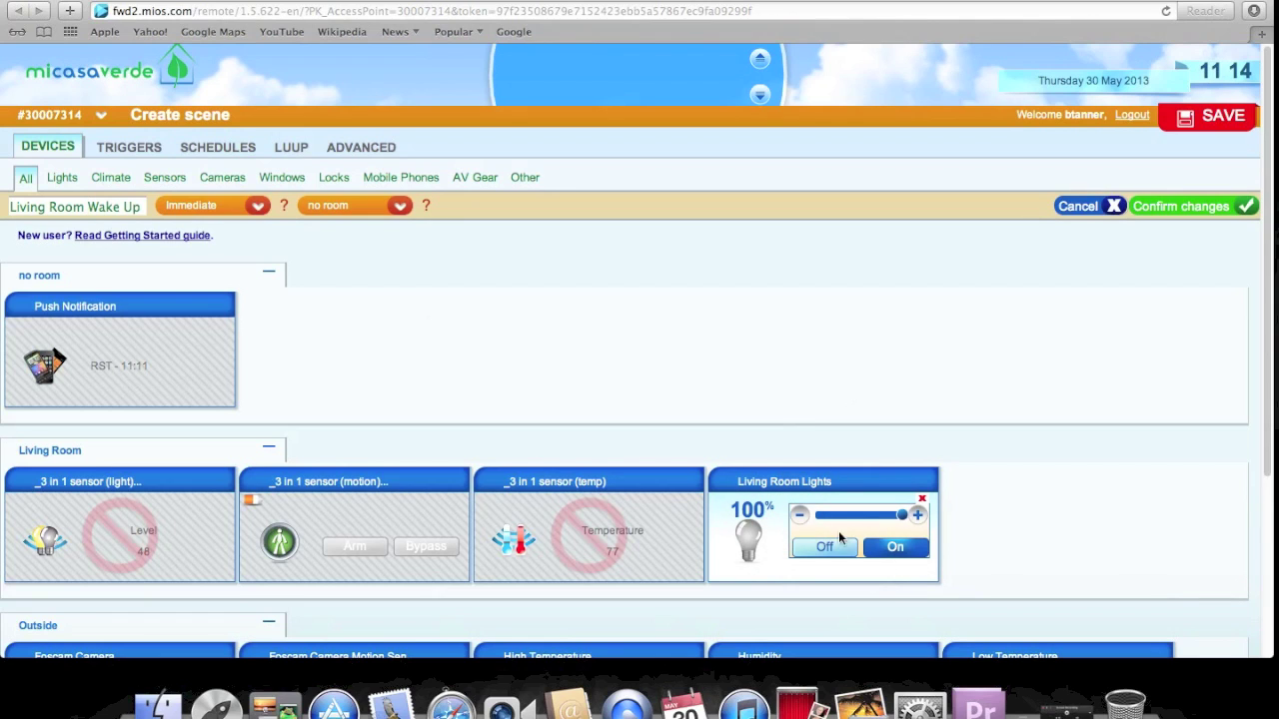
{"action": "left_click_drag", "start_coordinate": [902, 514], "coordinate": [859, 520]}
{"action": "left_click", "coordinate": [896, 518]}
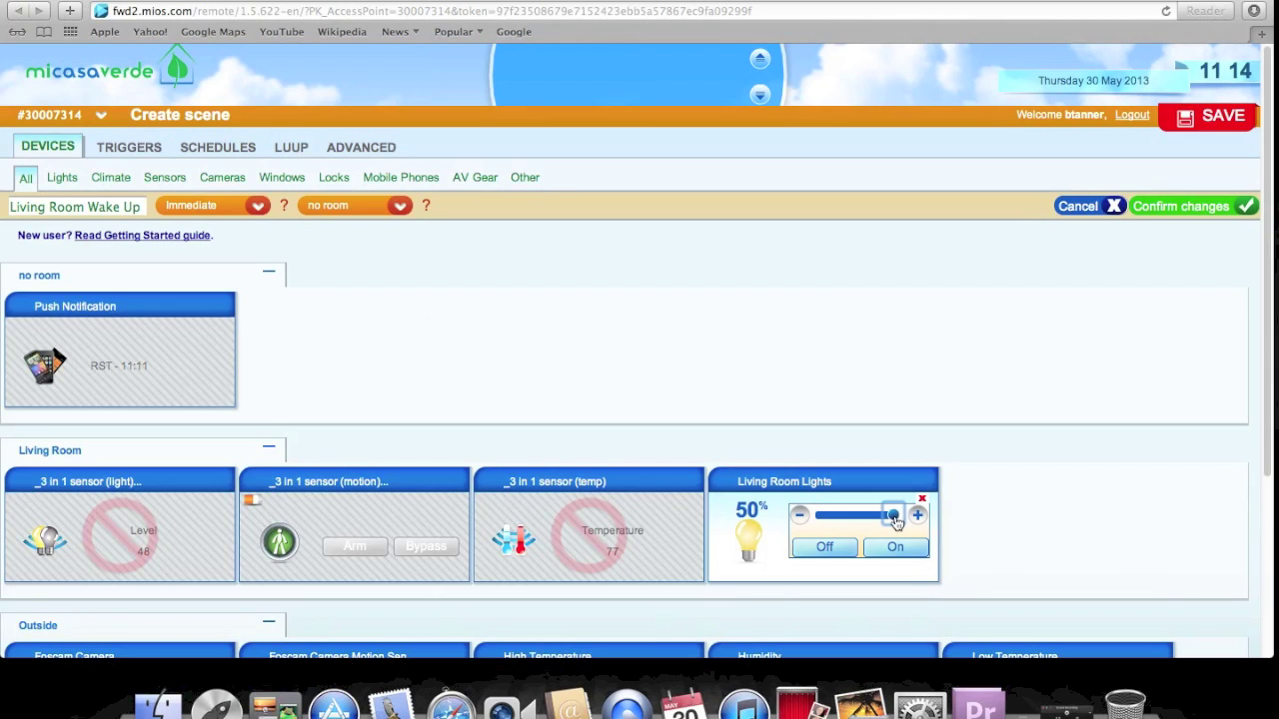
{"action": "left_click_drag", "start_coordinate": [897, 522], "coordinate": [910, 519]}
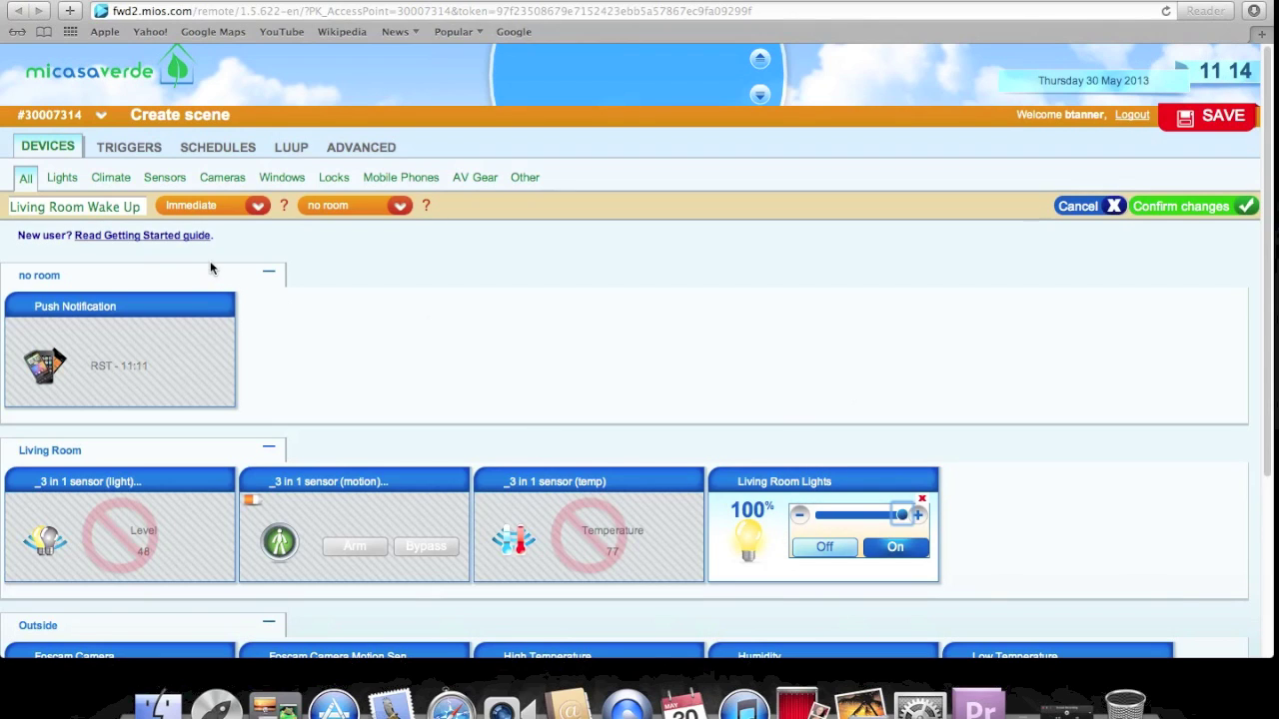
- Add a trigger for the _3 in 1 sensor (motion) with the event type An armed sensor is tripped
{"action": "left_click", "coordinate": [136, 153]}
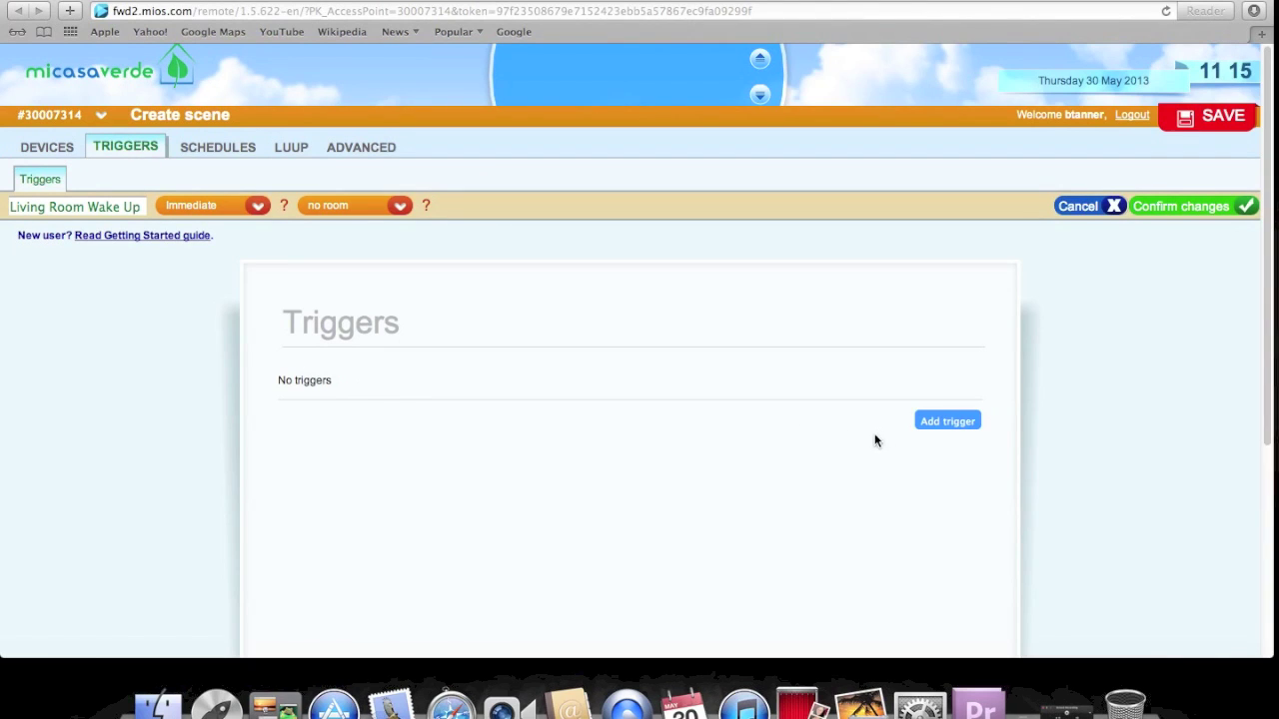
{"action": "left_click", "coordinate": [933, 424]}
{"action": "left_click", "coordinate": [575, 383]}
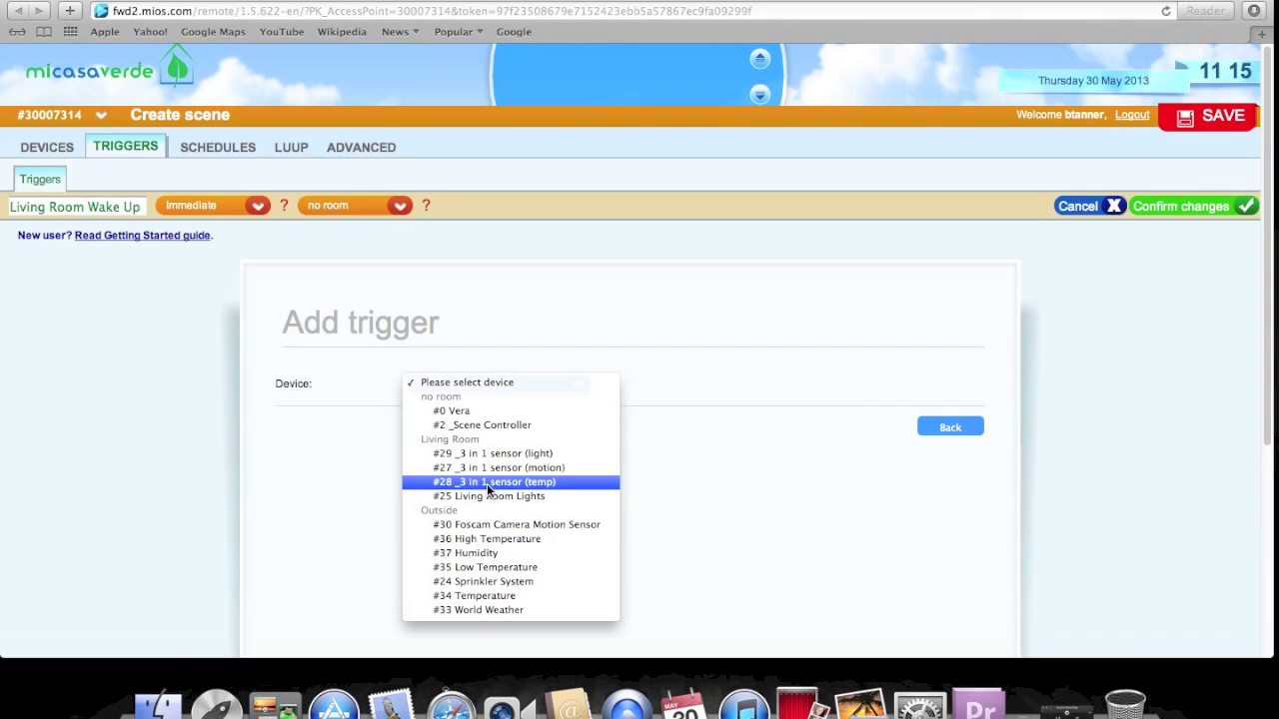
{"action": "left_click", "coordinate": [556, 468]}
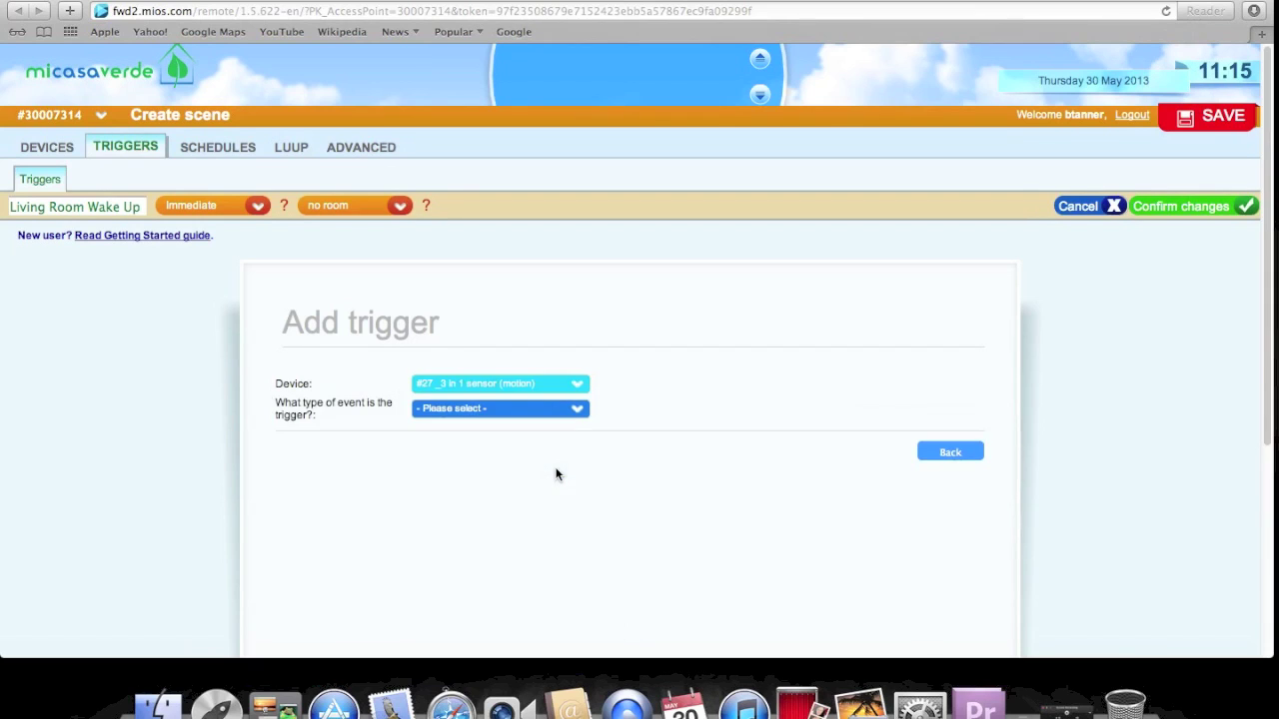
{"action": "left_click", "coordinate": [565, 410]}
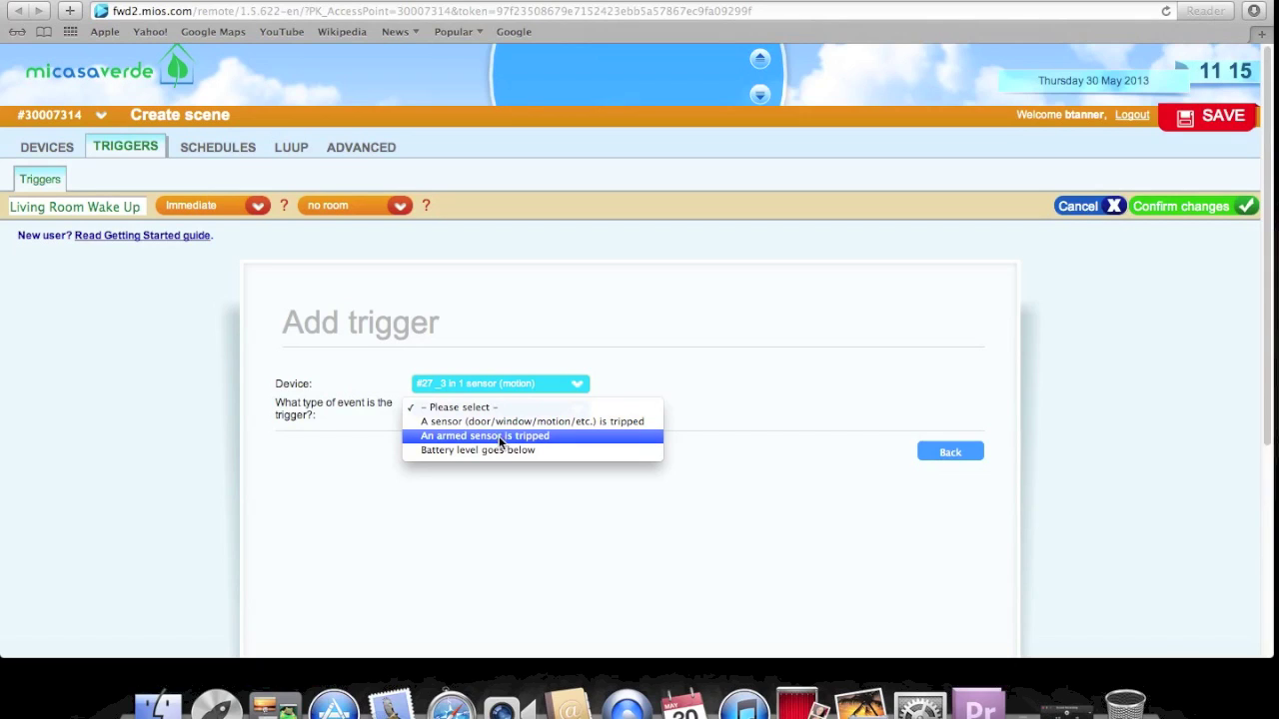
{"action": "left_click", "coordinate": [554, 438]}
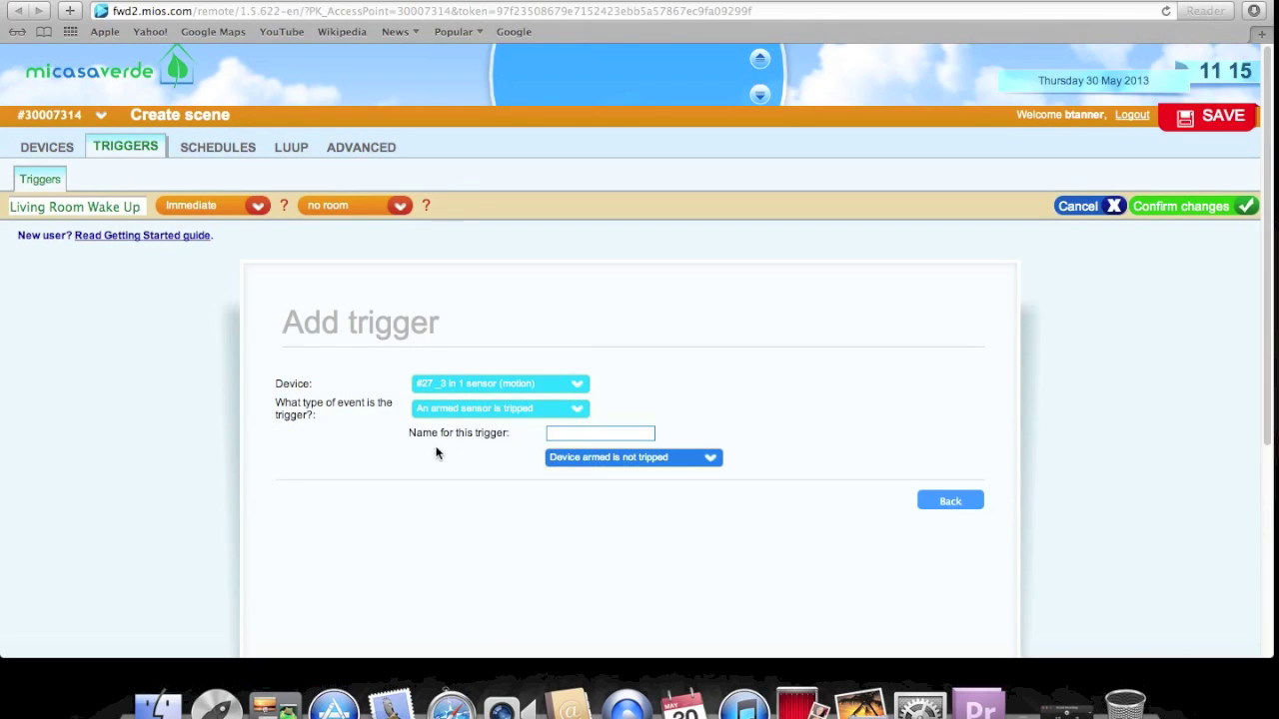
- Name the trigger Living Room Motion and set its condition to Device armed is tripped
{"action": "left_click", "coordinate": [590, 430]}
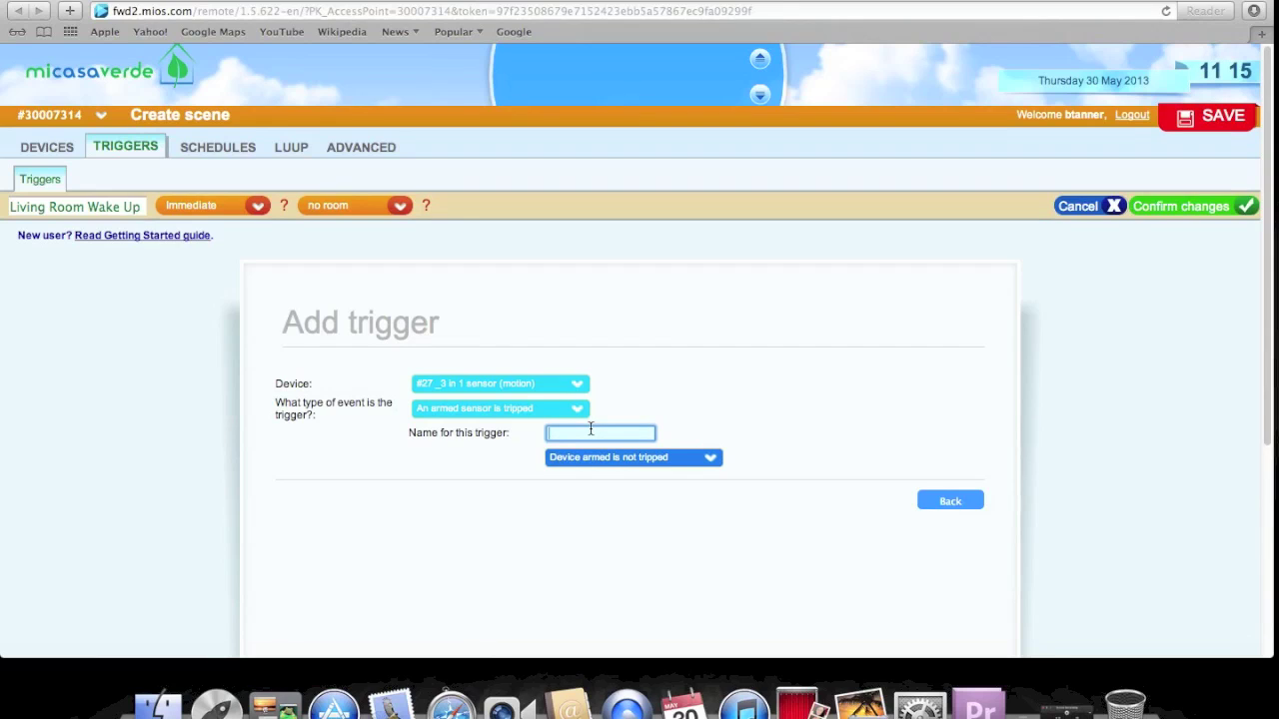
{"action": "type", "text": "Living Room Motion"}
{"action": "left_click", "coordinate": [660, 459]}
{"action": "left_click", "coordinate": [670, 459]}
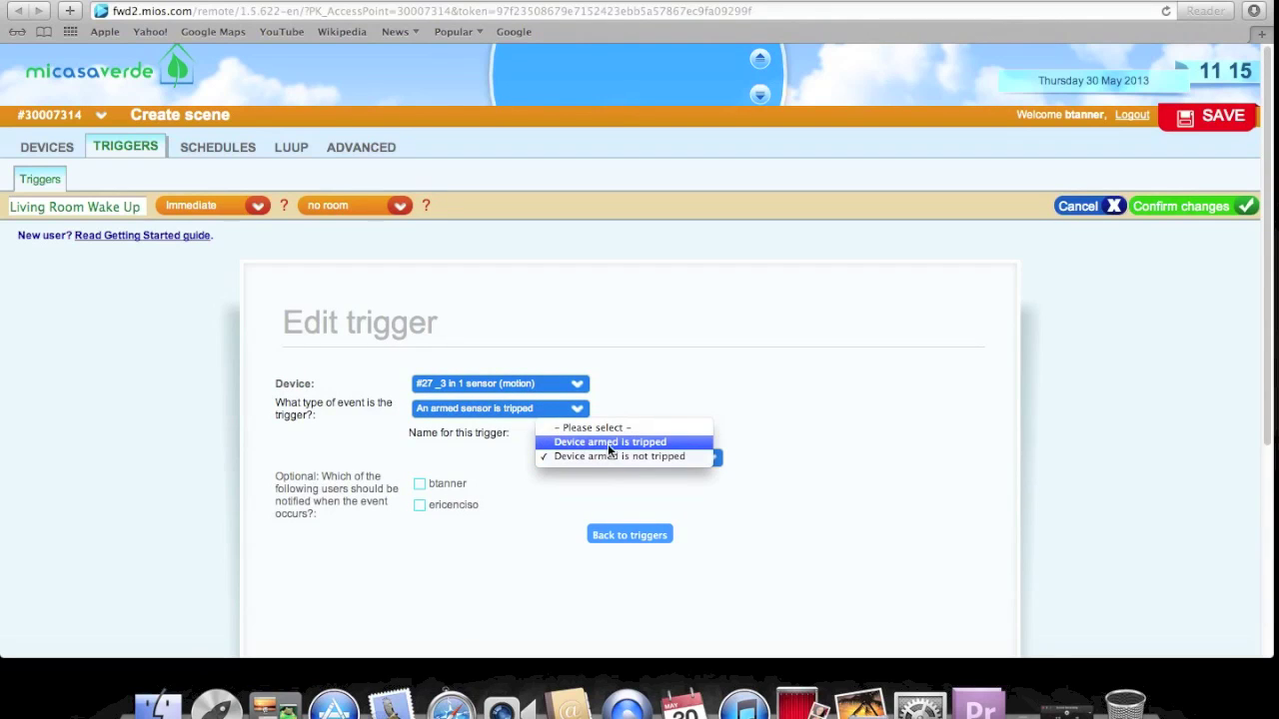
{"action": "left_click", "coordinate": [644, 447]}
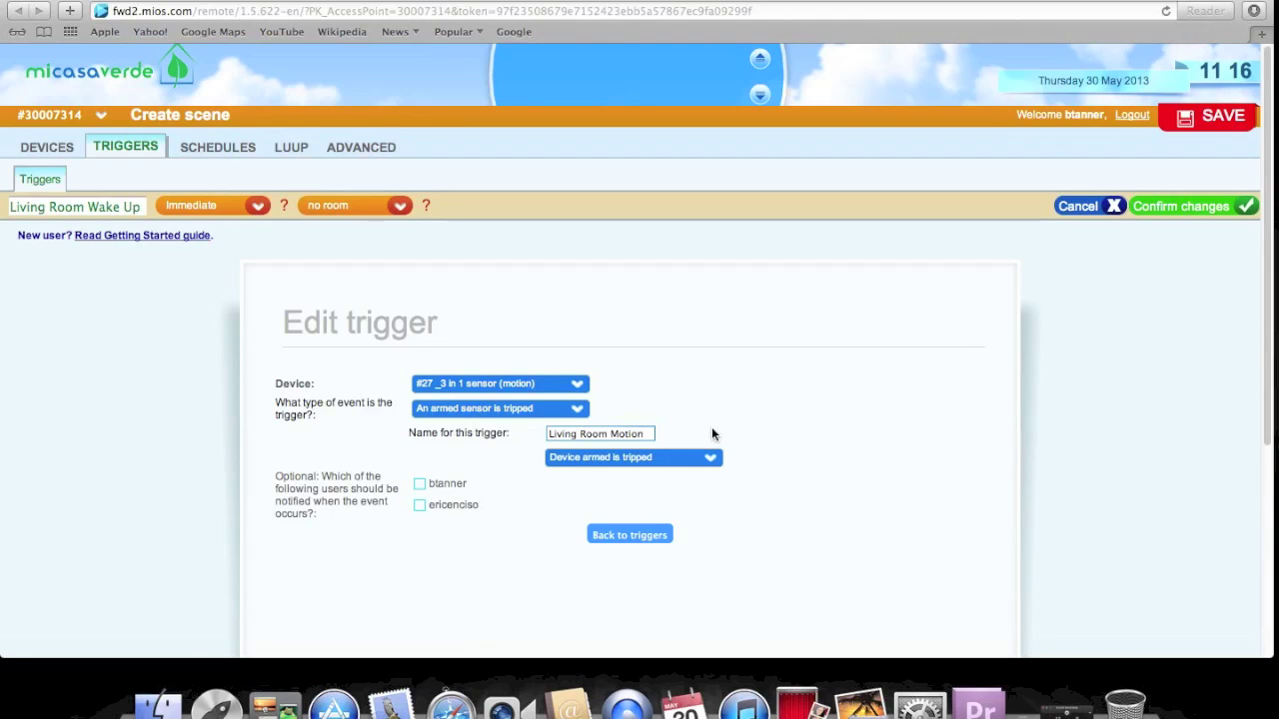
- Confirm the Living Room Wake Up scene's changes and save the data to the controller
{"action": "left_click", "coordinate": [1182, 210]}
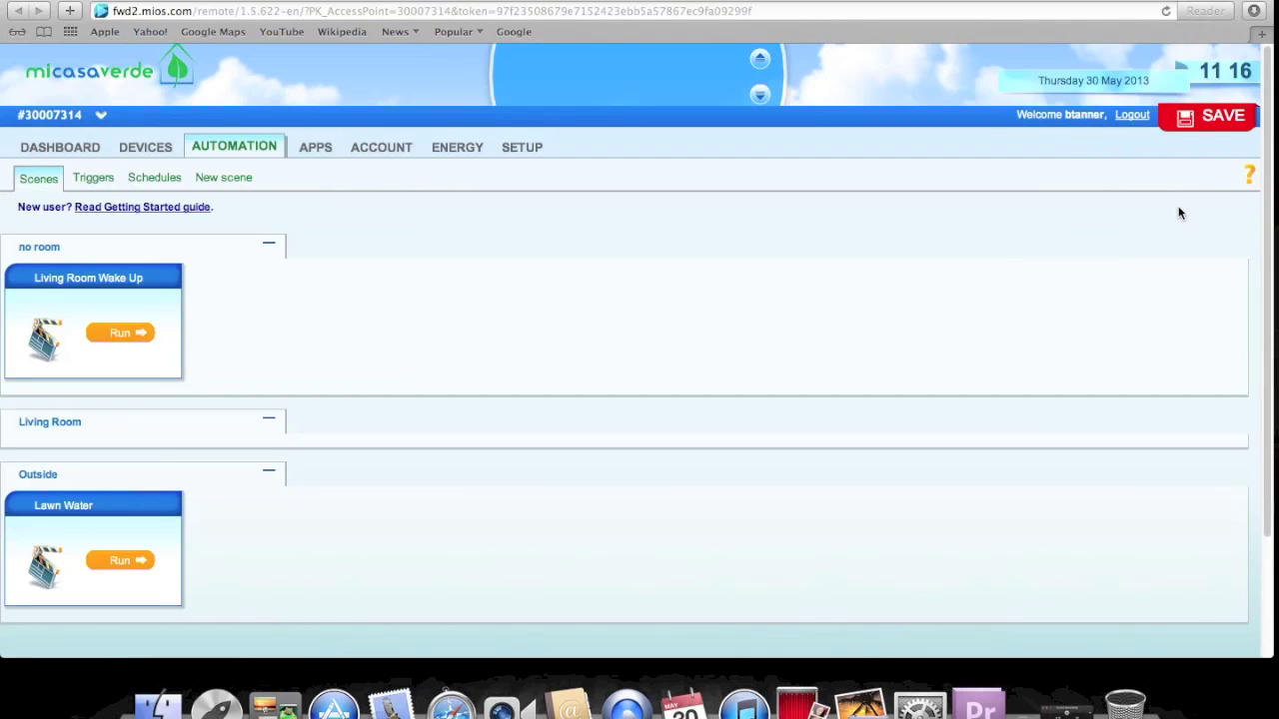
{"action": "left_click", "coordinate": [1206, 128]}
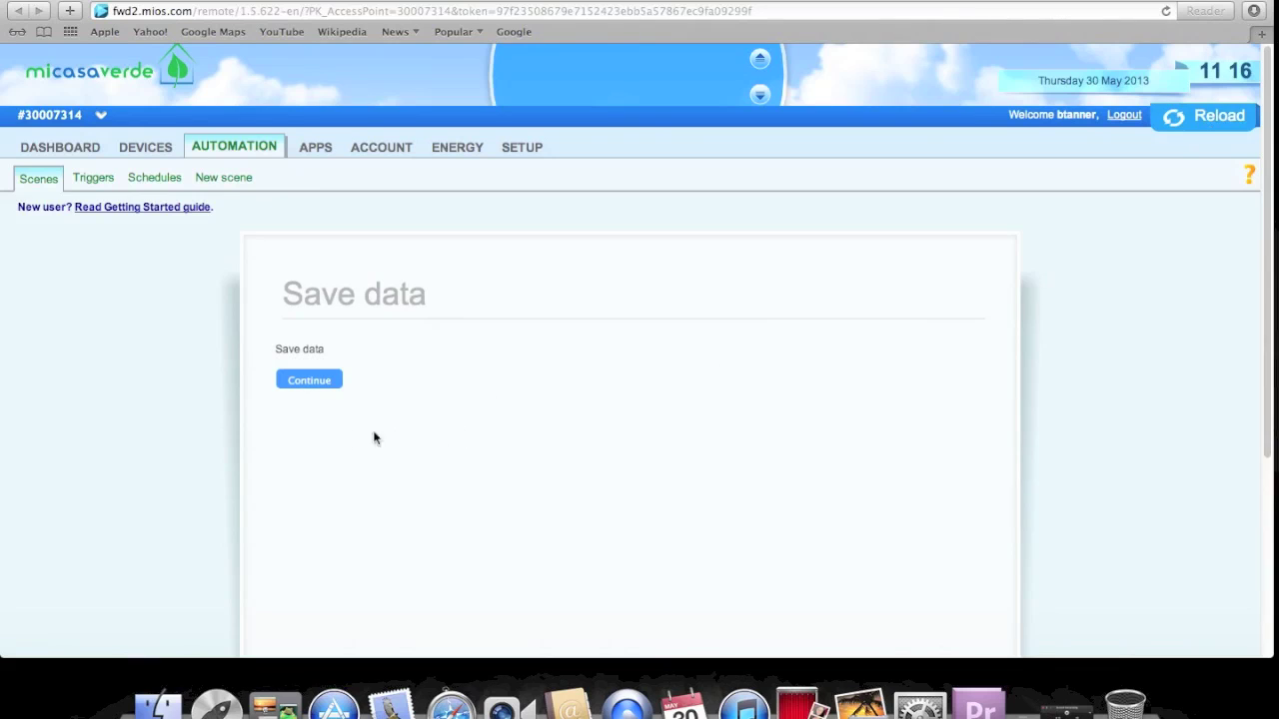
{"action": "left_click", "coordinate": [326, 380]}
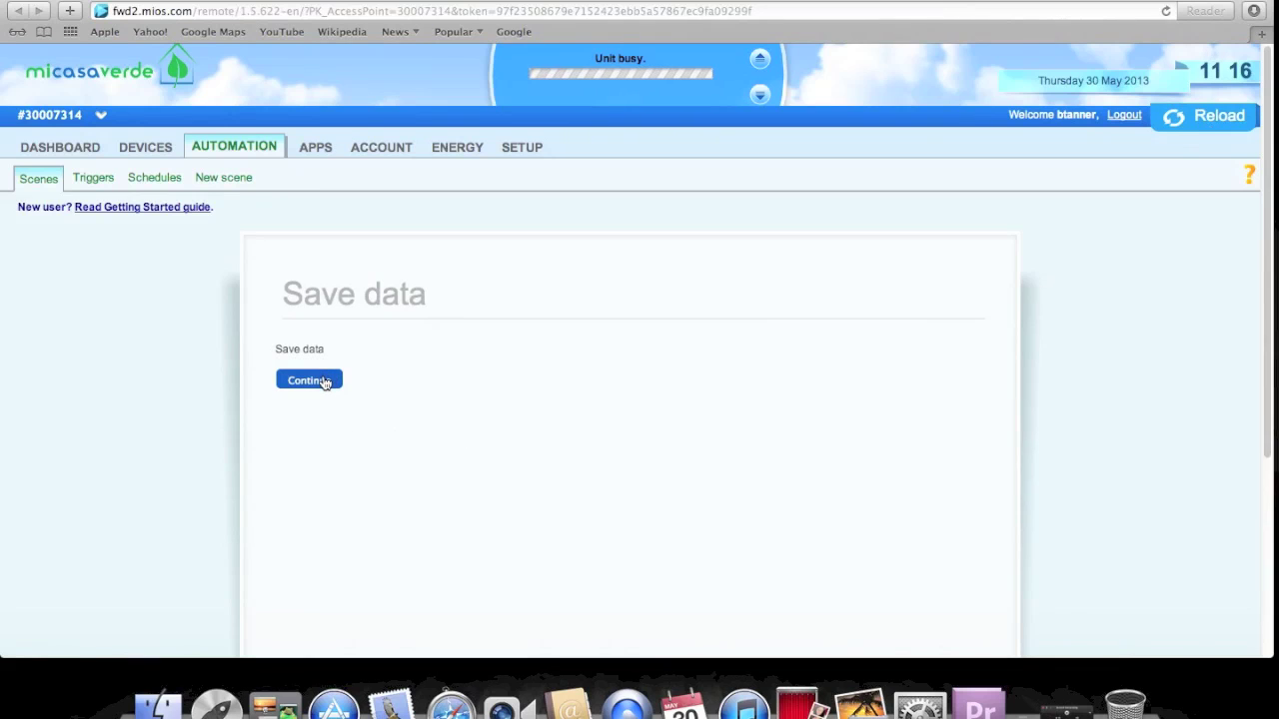
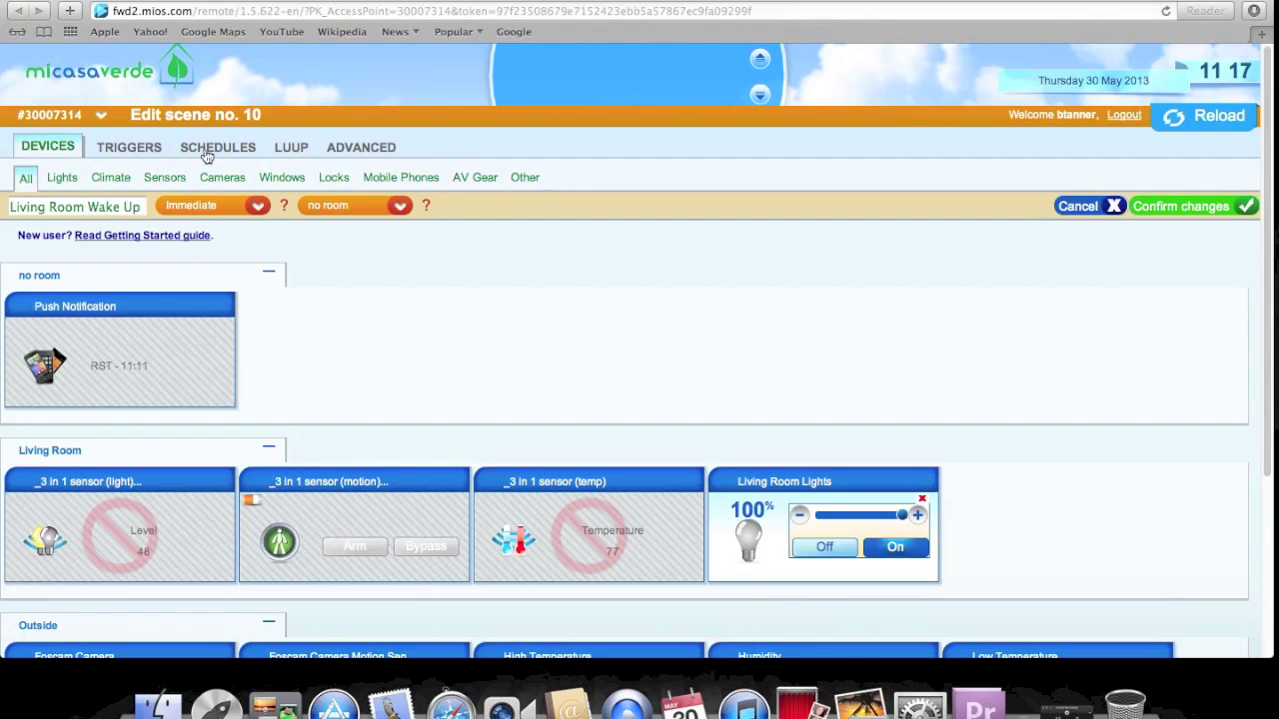
- Leave the scene editor without changes and examine the living room motion sensor's arming controls in the device list
{"action": "left_click", "coordinate": [1106, 207]}
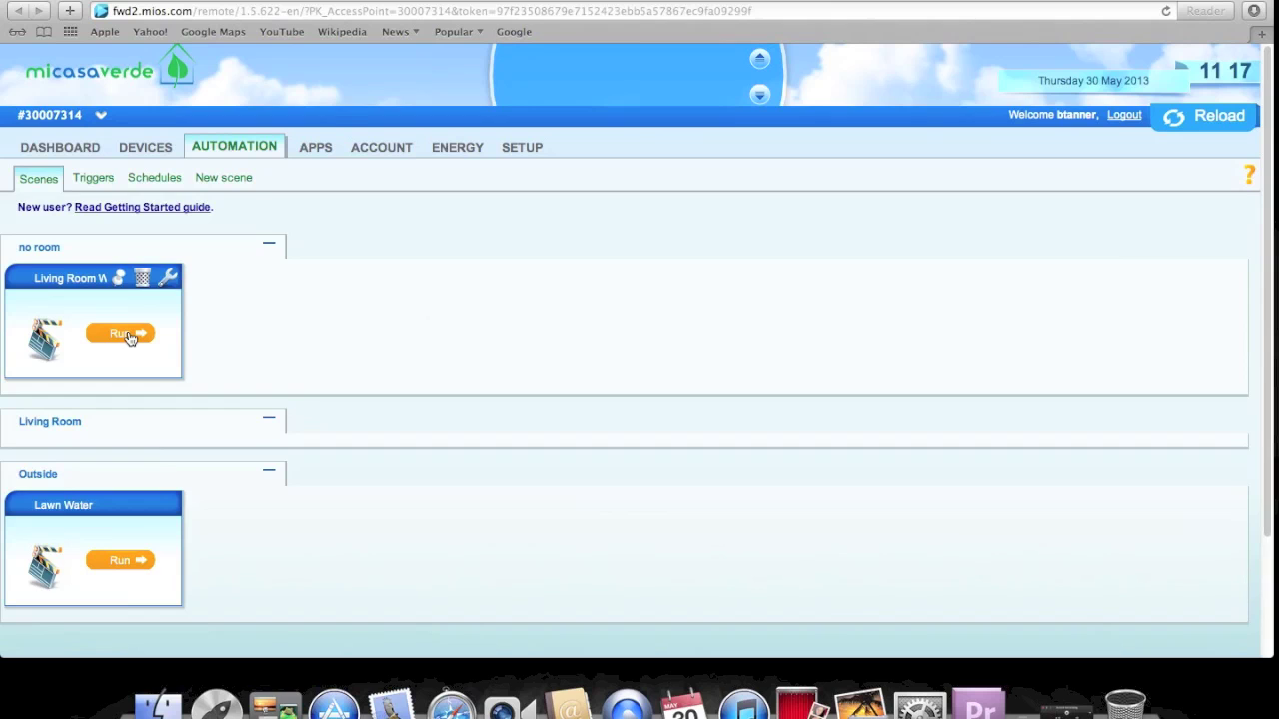
{"action": "left_click", "coordinate": [155, 149]}
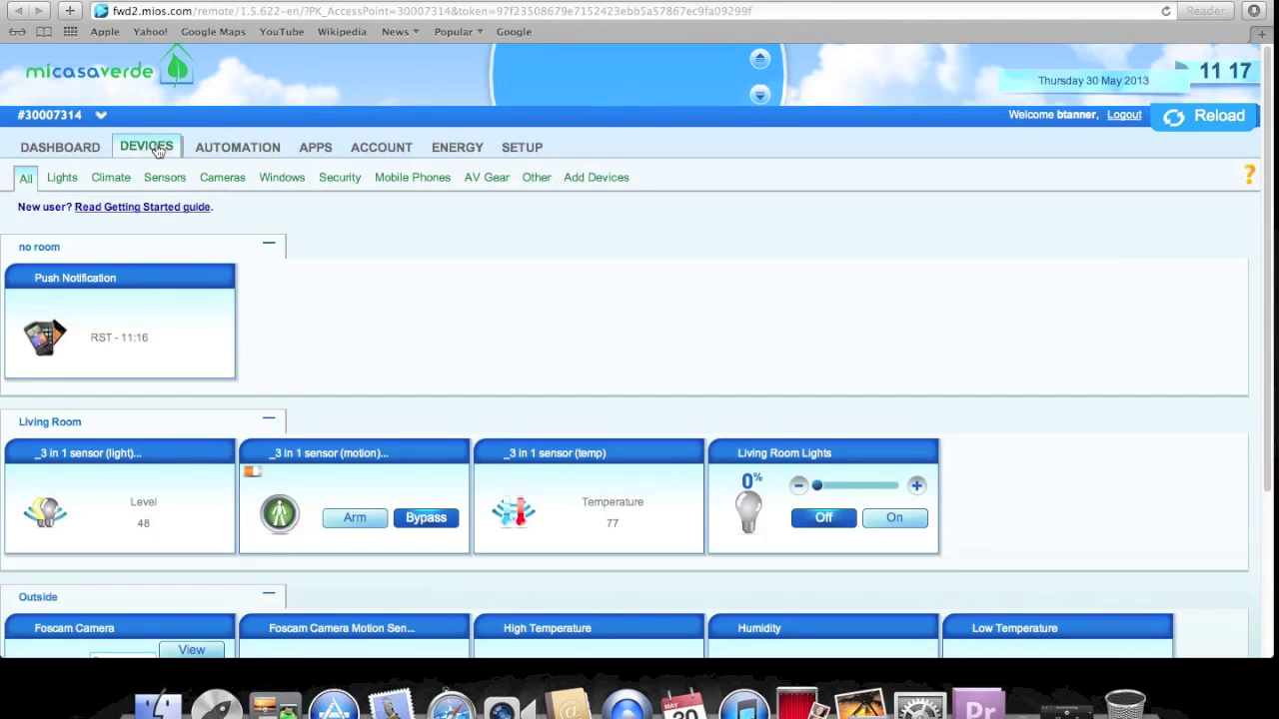
{"action": "left_click", "coordinate": [368, 519]}
{"action": "left_click", "coordinate": [359, 522]}
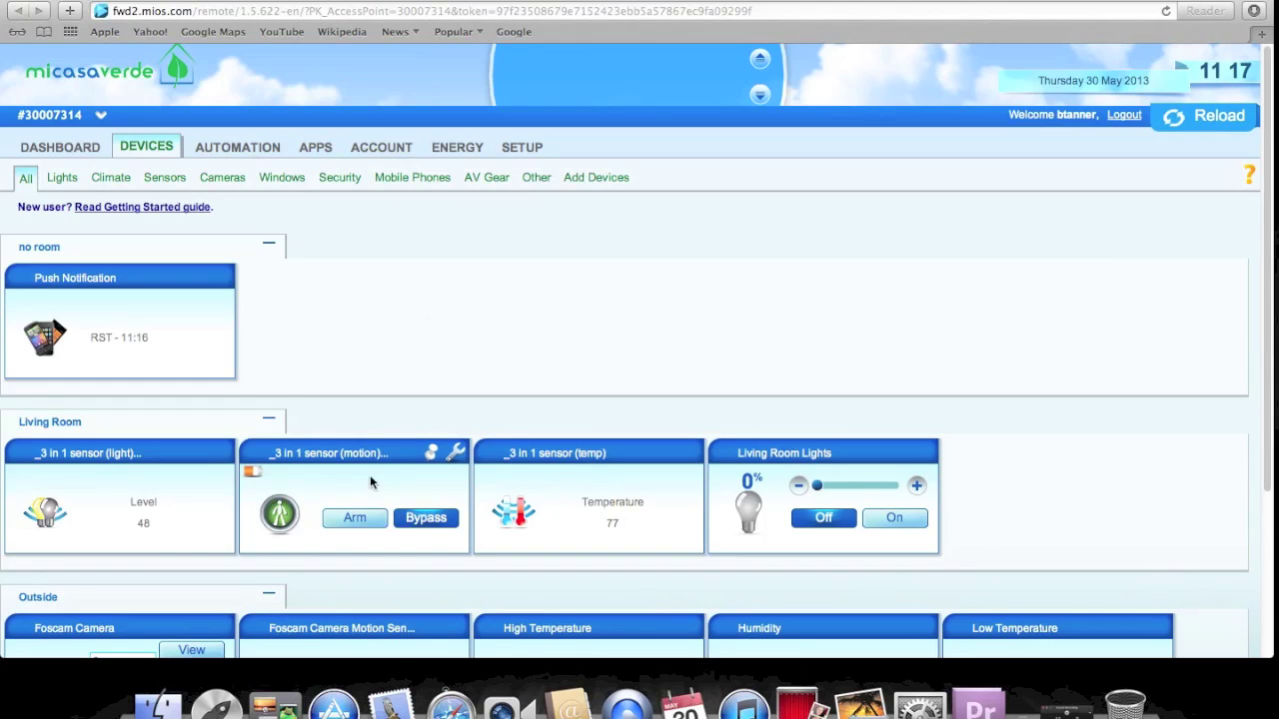
{"action": "left_click", "coordinate": [345, 514]}
- Create another scene named Living Room Armed that sets the _3 in 1 sensor (motion) to Arm
{"action": "left_click", "coordinate": [251, 156]}
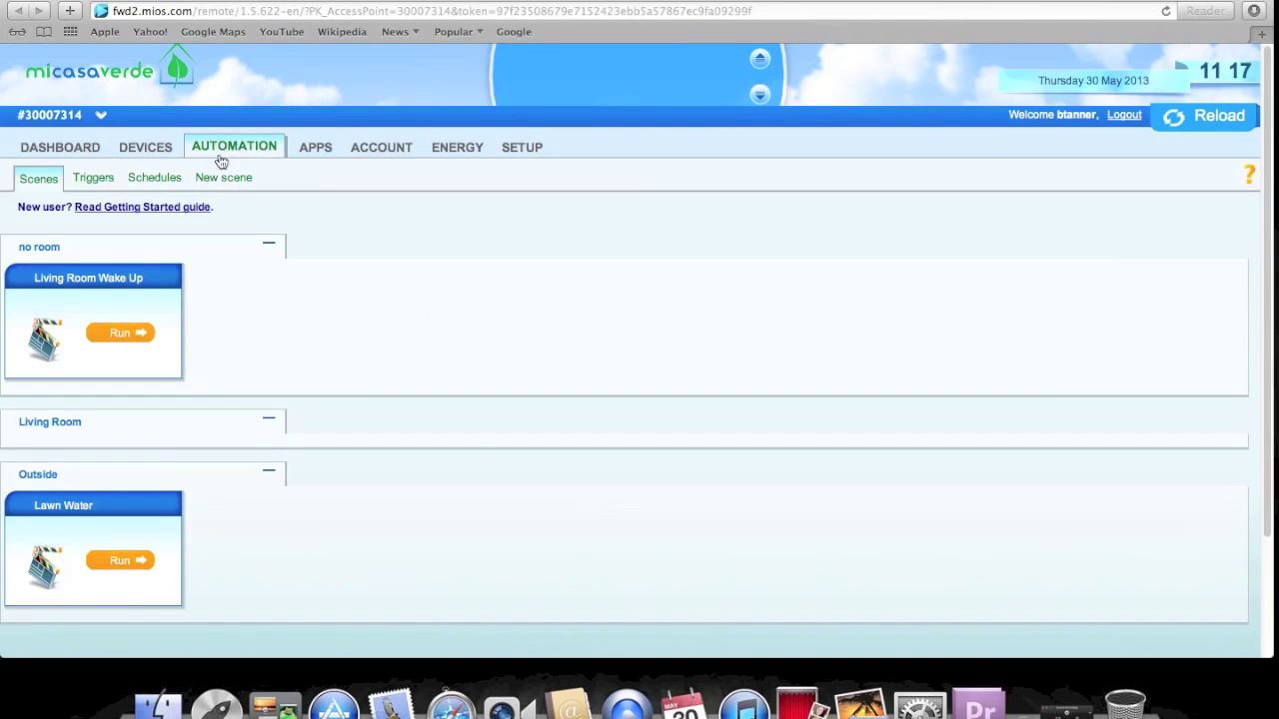
{"action": "left_click", "coordinate": [224, 178]}
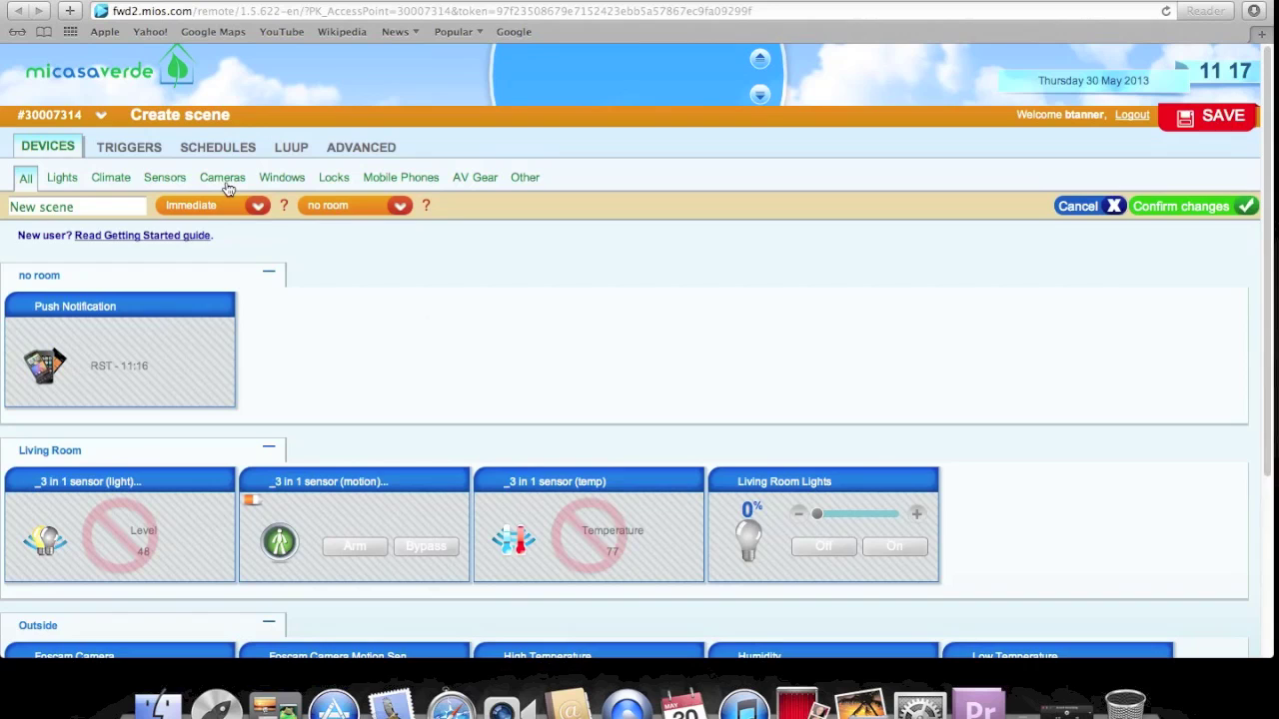
{"action": "left_click_drag", "start_coordinate": [118, 212], "coordinate": [3, 207]}
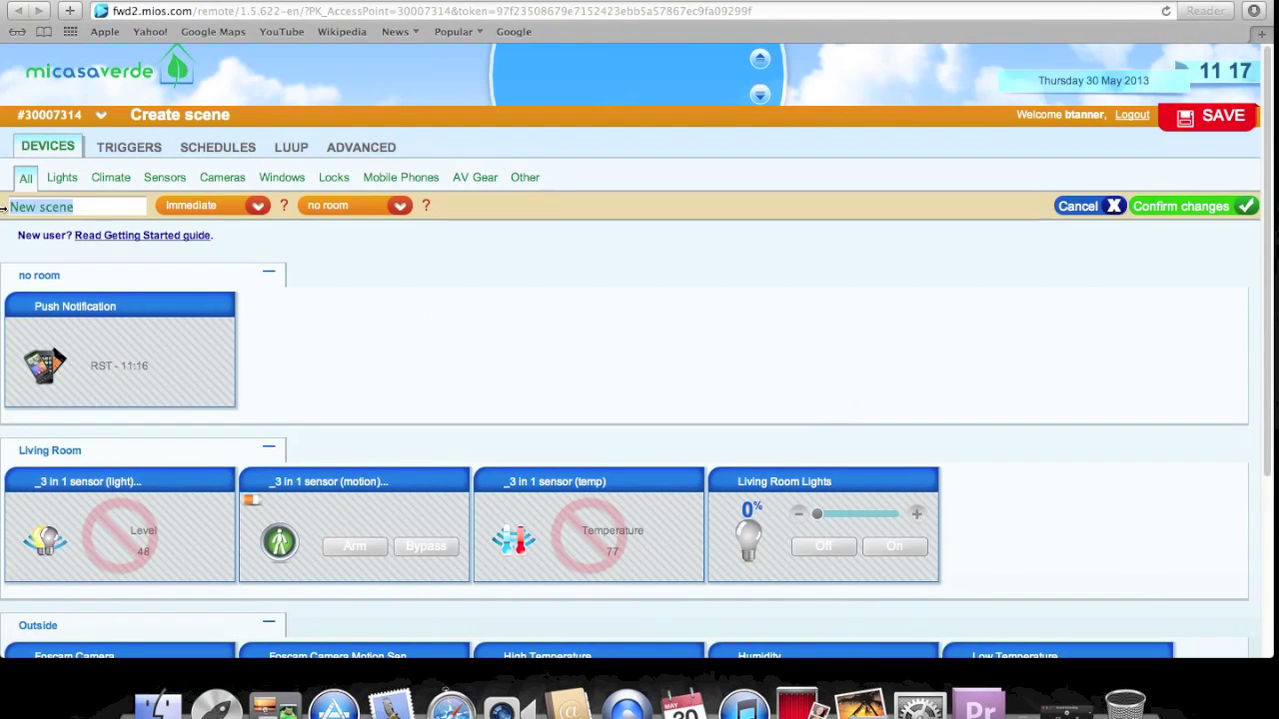
{"action": "type", "text": "Living "}
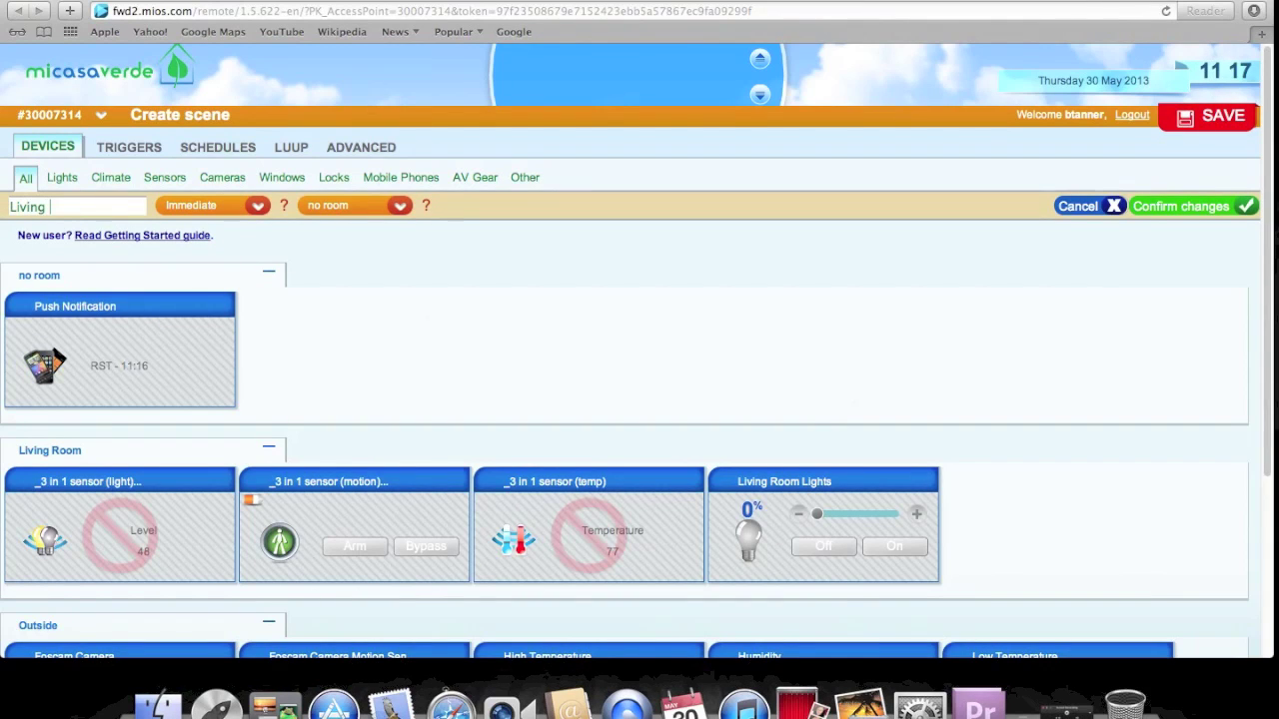
{"action": "type", "text": "Room Armed"}
{"action": "left_click", "coordinate": [361, 549]}
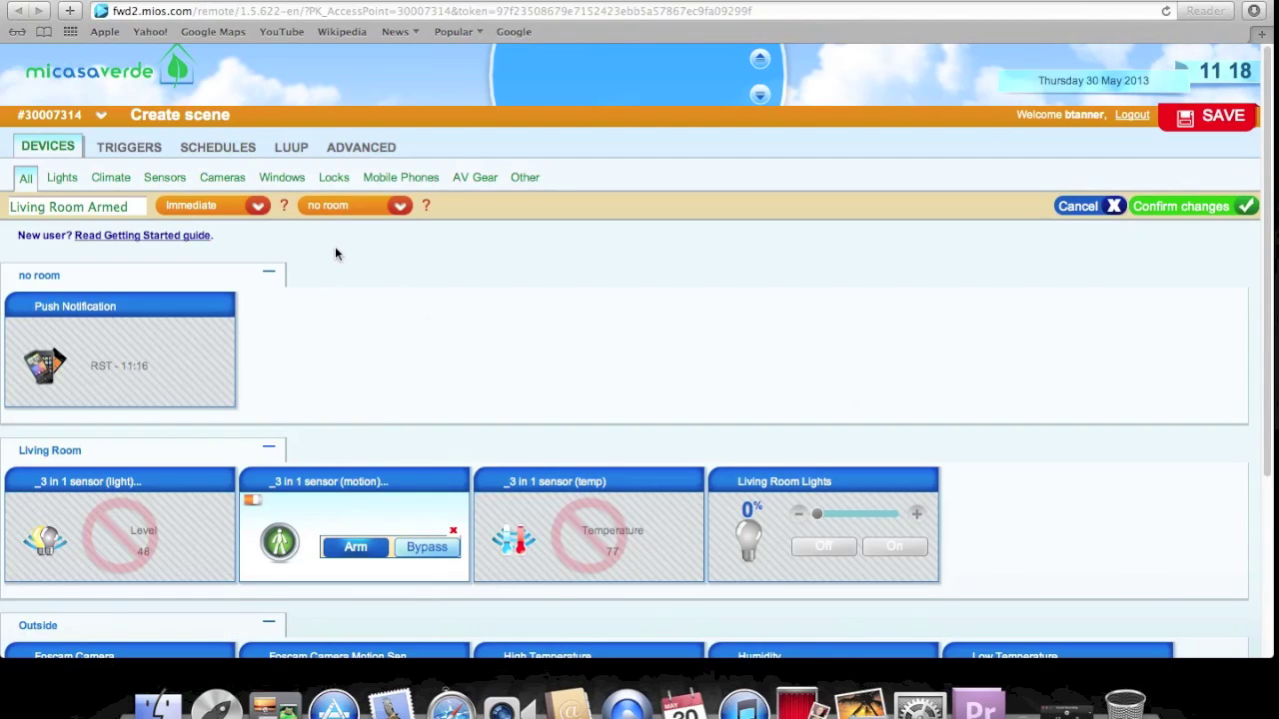
- Add a day-of-week based schedule to the scene with all seven days from Monday to Sunday enabled
{"action": "left_click", "coordinate": [242, 154]}
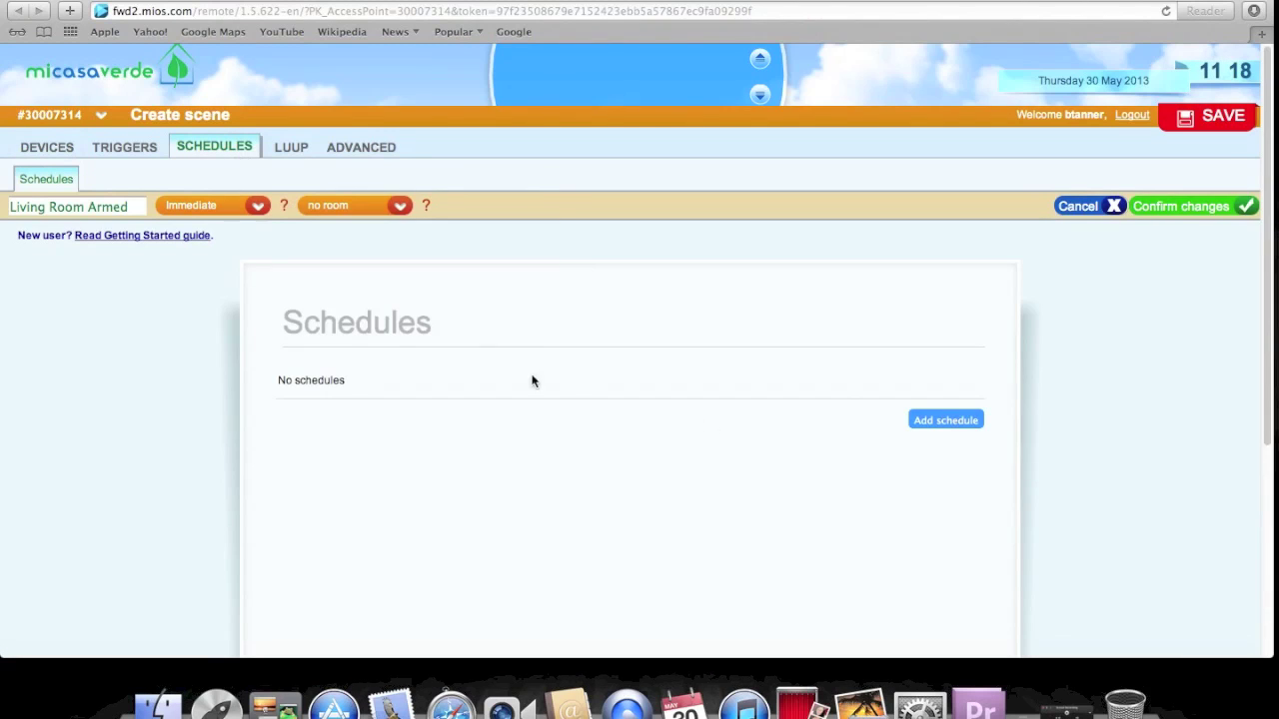
{"action": "left_click", "coordinate": [919, 421]}
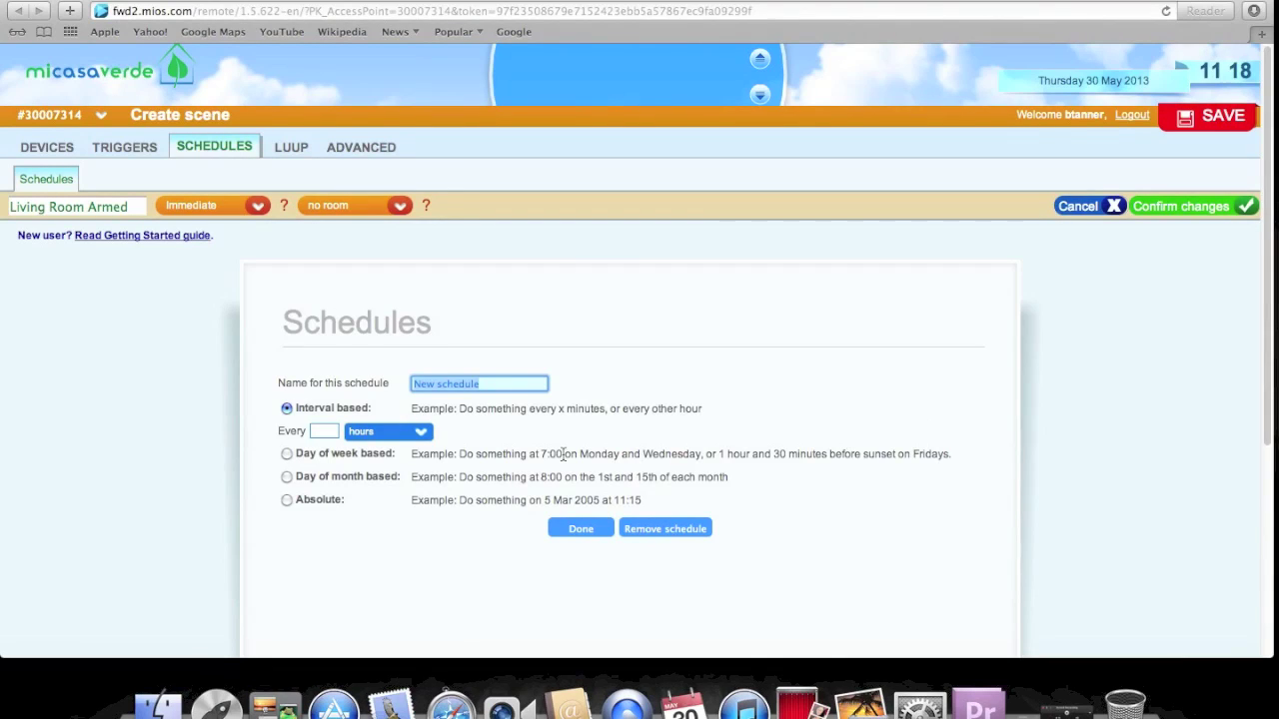
{"action": "left_click", "coordinate": [286, 453]}
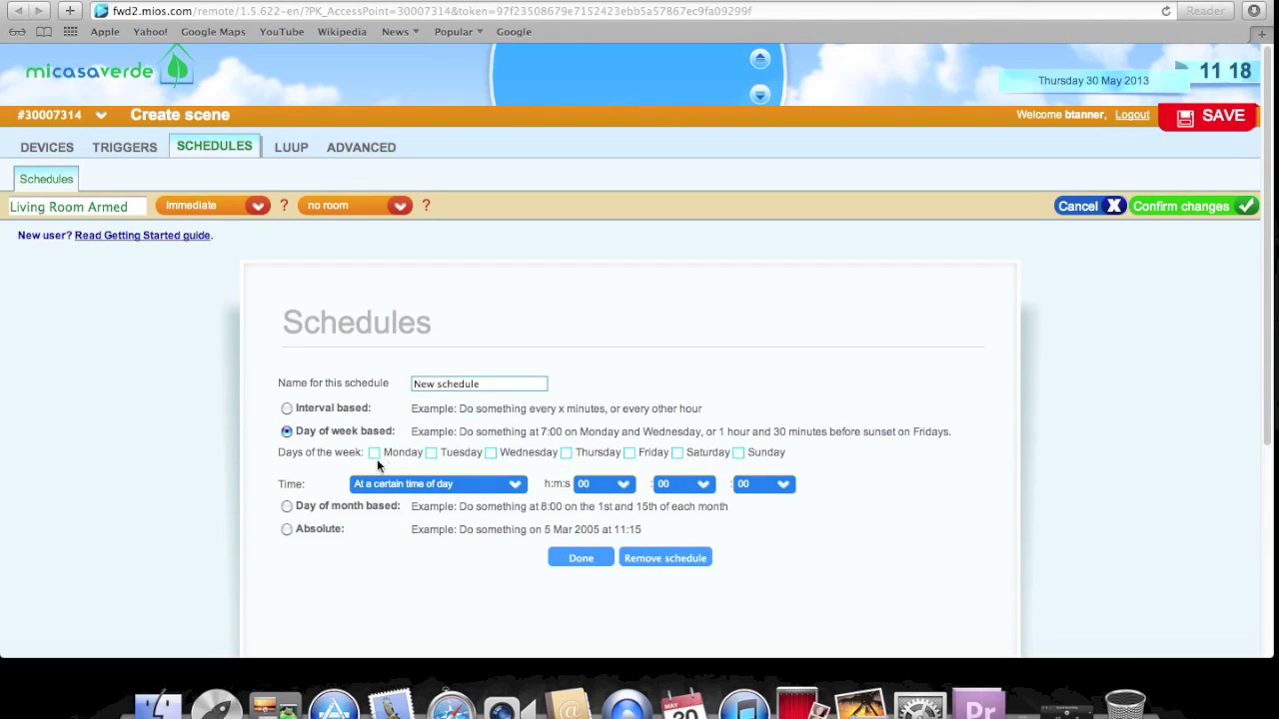
{"action": "left_click", "coordinate": [375, 456]}
{"action": "left_click", "coordinate": [449, 456]}
{"action": "left_click", "coordinate": [523, 455]}
{"action": "left_click", "coordinate": [593, 456]}
{"action": "left_click", "coordinate": [645, 454]}
{"action": "left_click", "coordinate": [699, 458]}
{"action": "left_click", "coordinate": [750, 464]}
- Keep the schedule's time type as At a certain time of day and set the hour to 11
{"action": "left_click", "coordinate": [515, 486]}
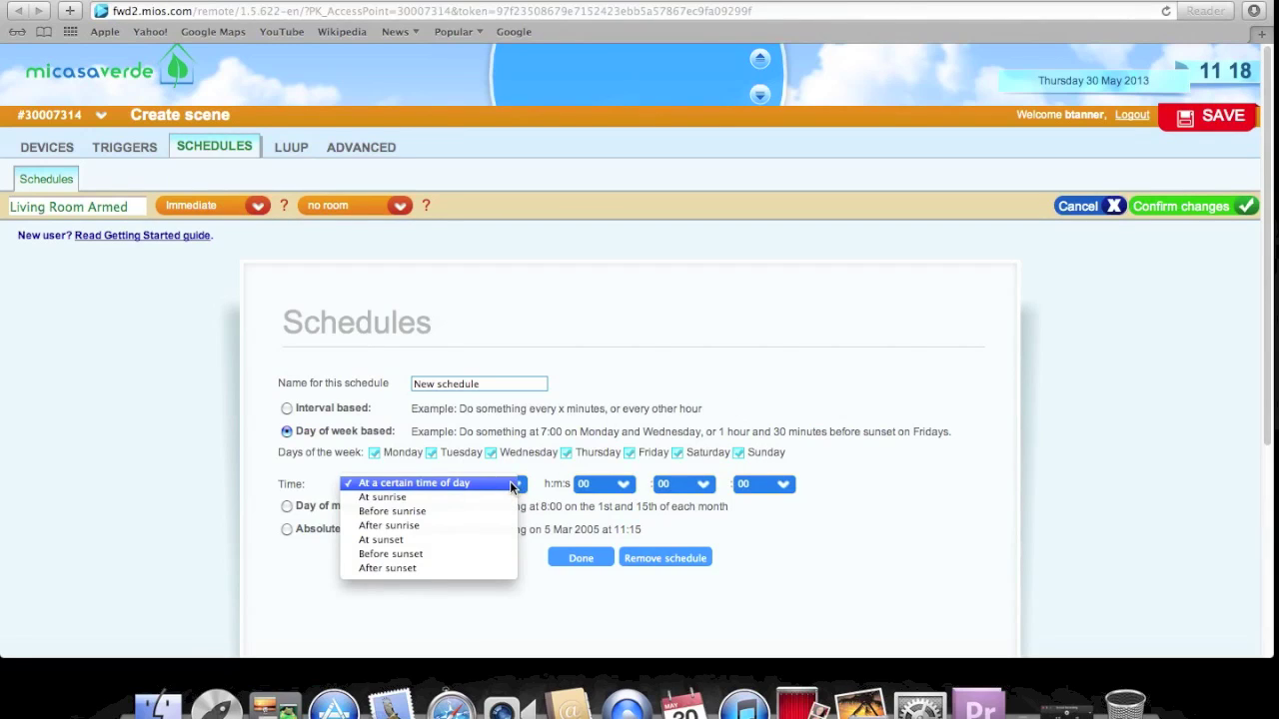
{"action": "left_click", "coordinate": [433, 487]}
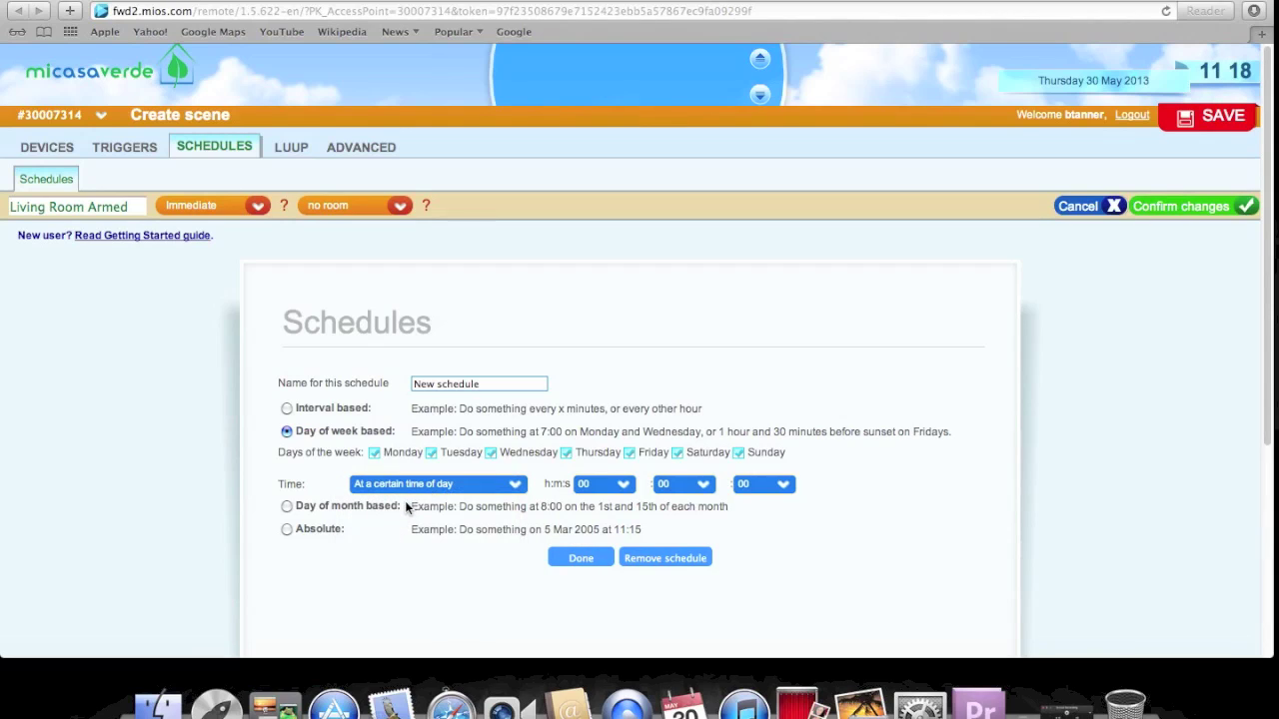
{"action": "left_click", "coordinate": [628, 487]}
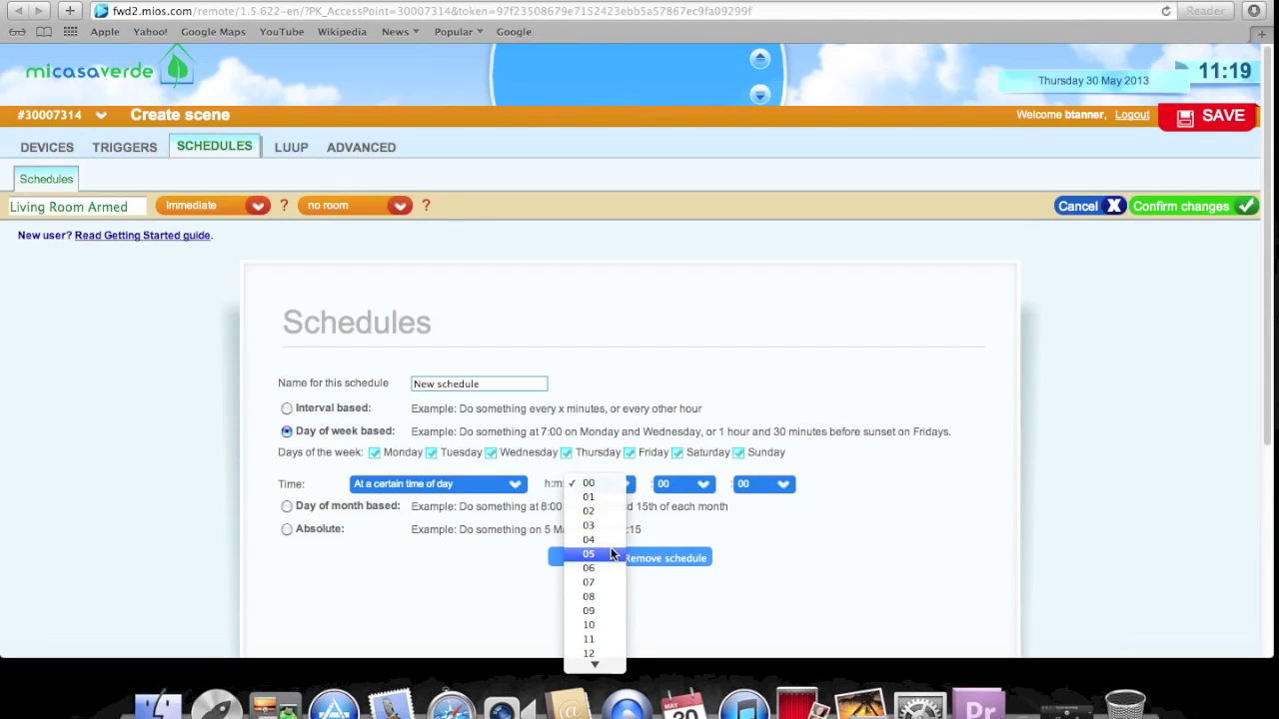
{"action": "left_click", "coordinate": [593, 639]}
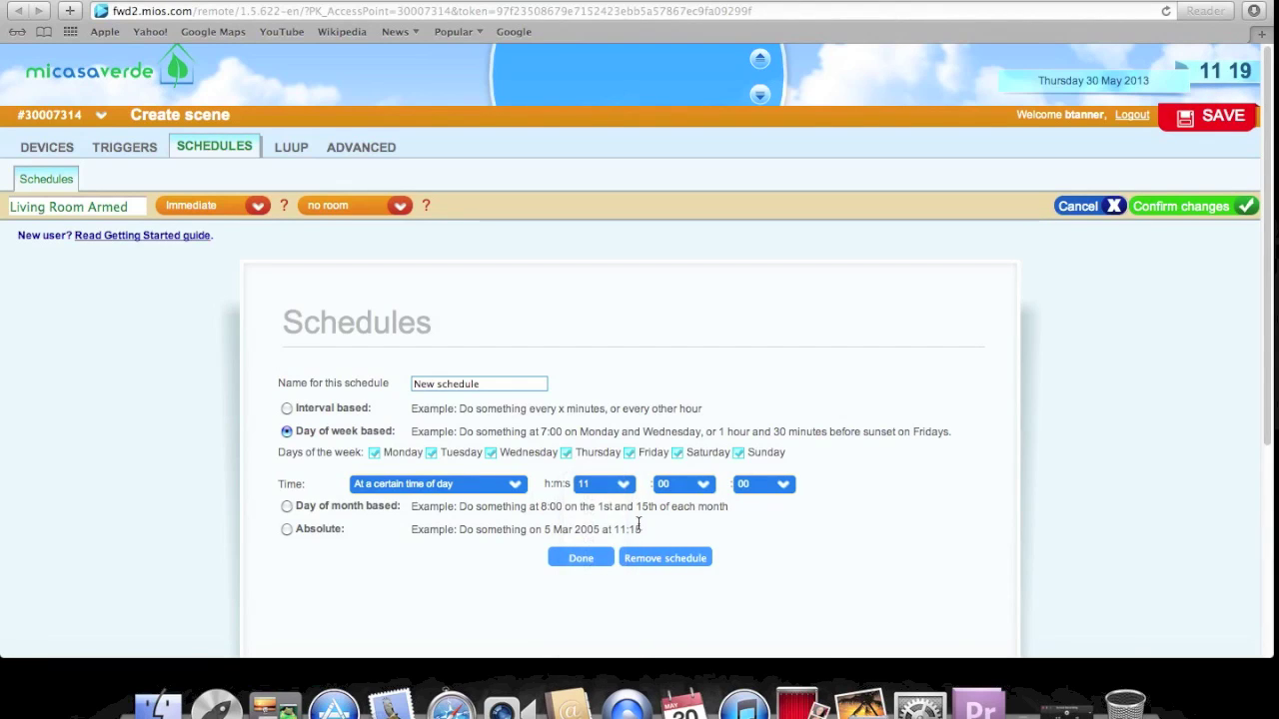
- Set the schedule's minutes to 19 so the scene starts at 11:19:00
{"action": "left_click", "coordinate": [703, 488]}
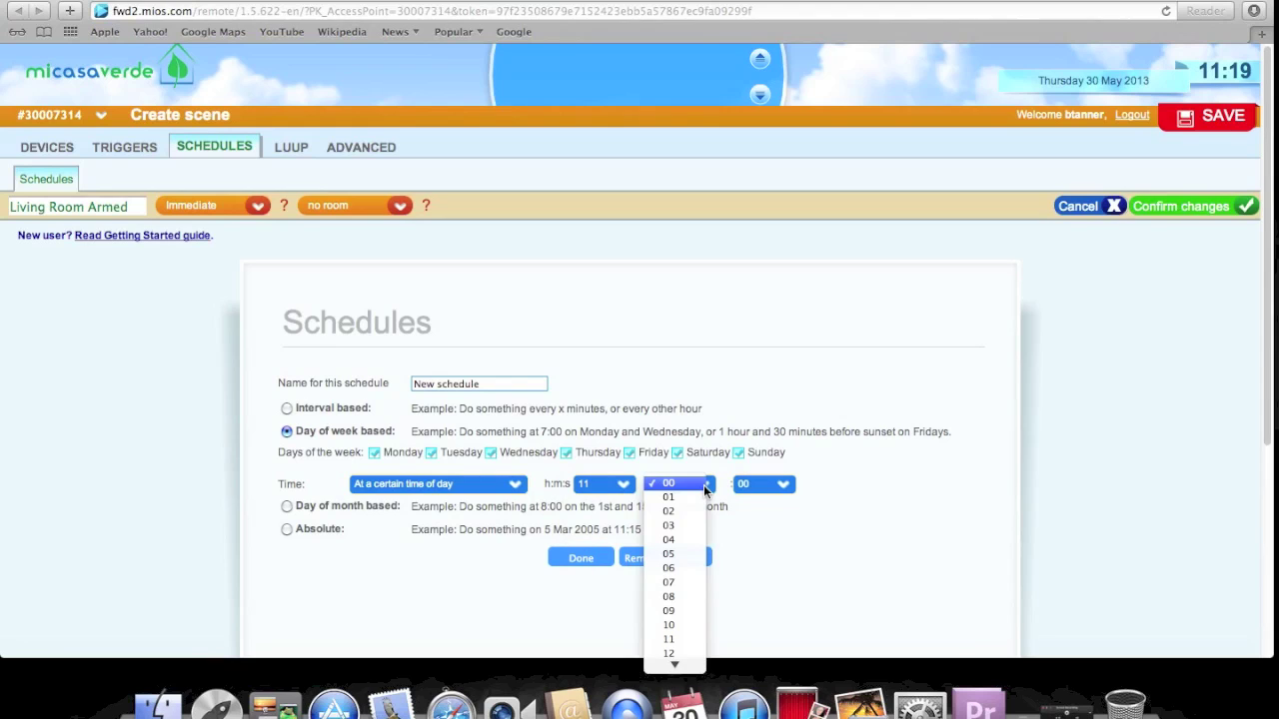
{"action": "mouse_move", "coordinate": [685, 662]}
{"action": "left_click", "coordinate": [687, 644]}
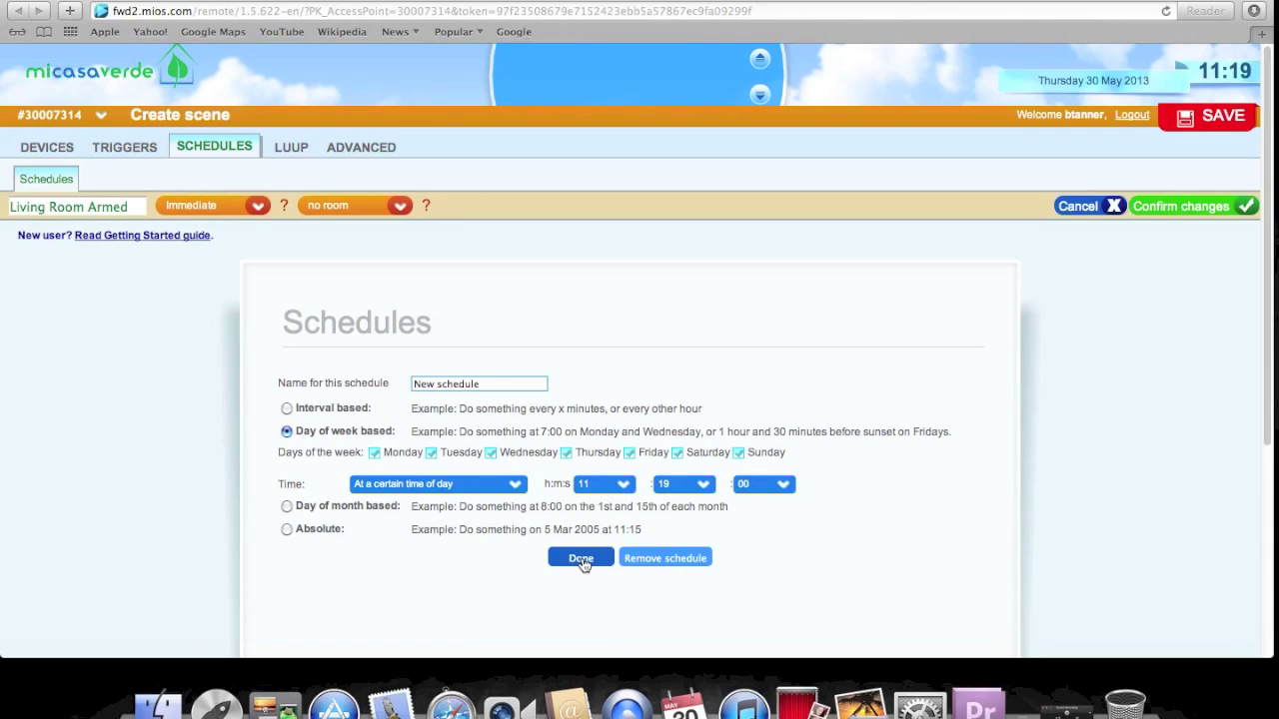
- Name the schedule Living Room Armed and finish adding it to the scene
{"action": "left_click", "coordinate": [521, 385]}
{"action": "left_click_drag", "start_coordinate": [521, 384], "coordinate": [337, 380]}
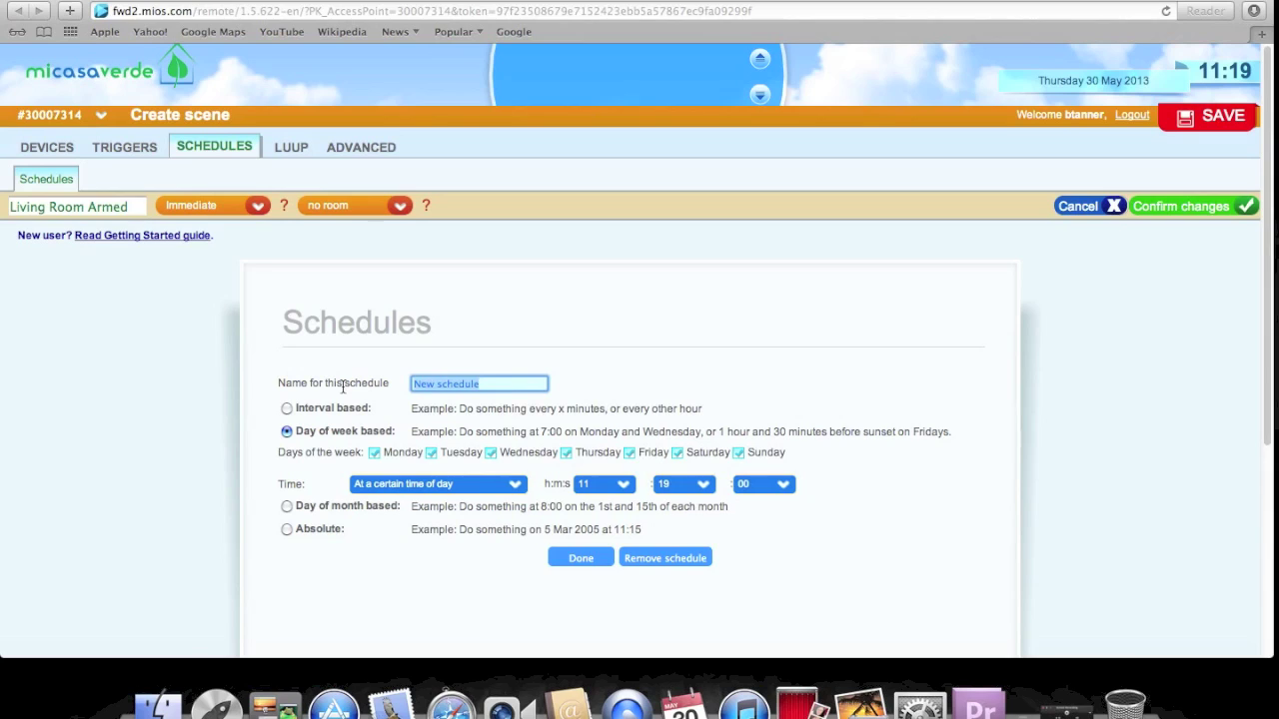
{"action": "key", "text": "BackSpace"}
{"action": "type", "text": "Living Room Armed"}
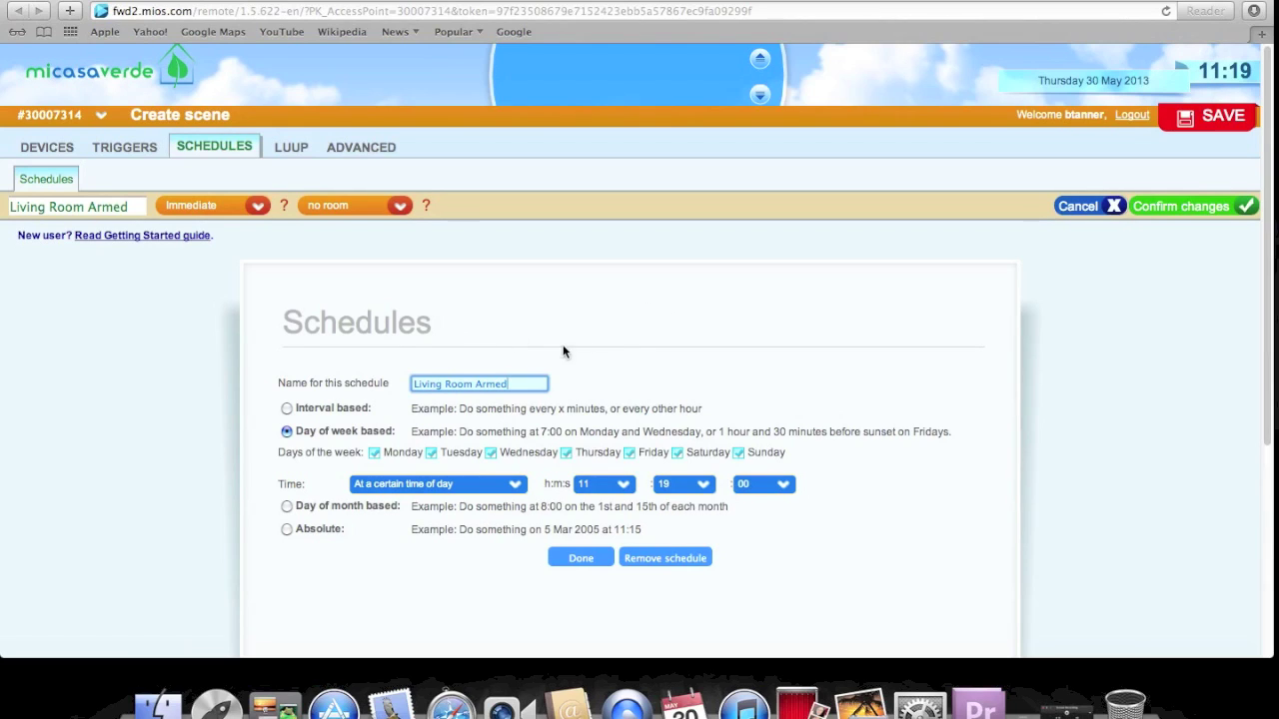
{"action": "left_click", "coordinate": [575, 561]}
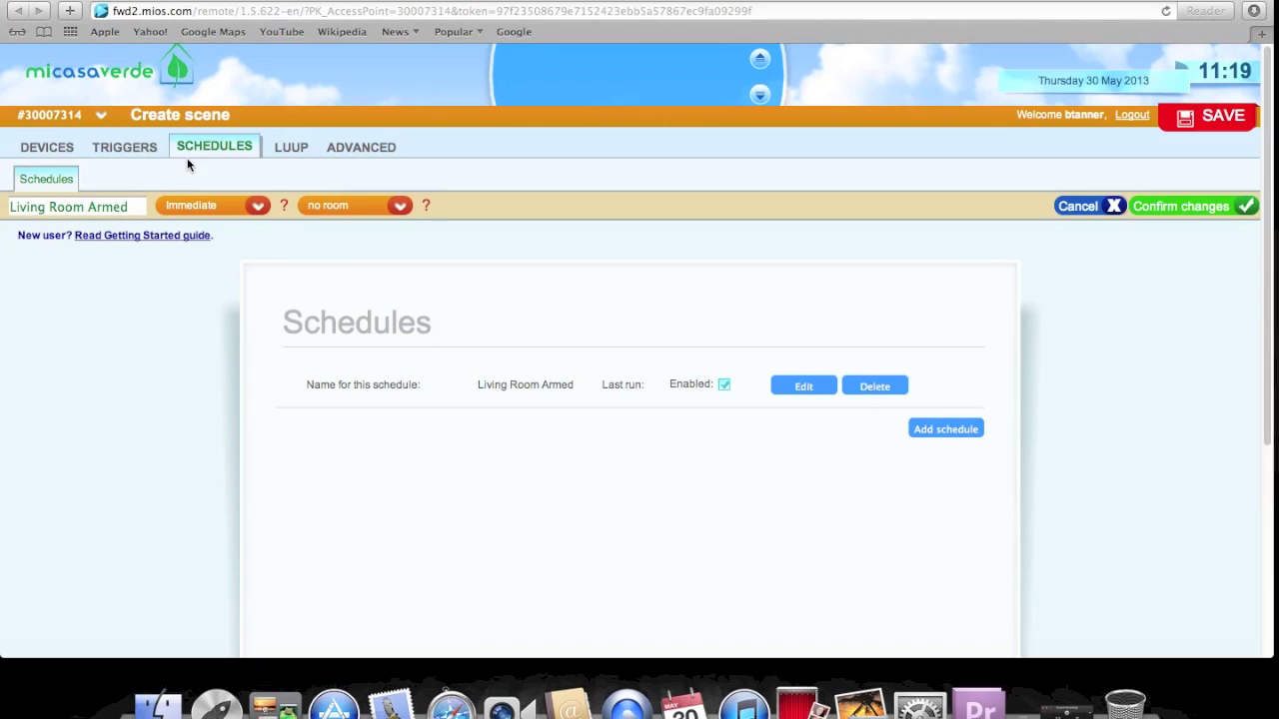
- Return to the scene's device actions and add a delay of 20 minutes
{"action": "left_click", "coordinate": [52, 149]}
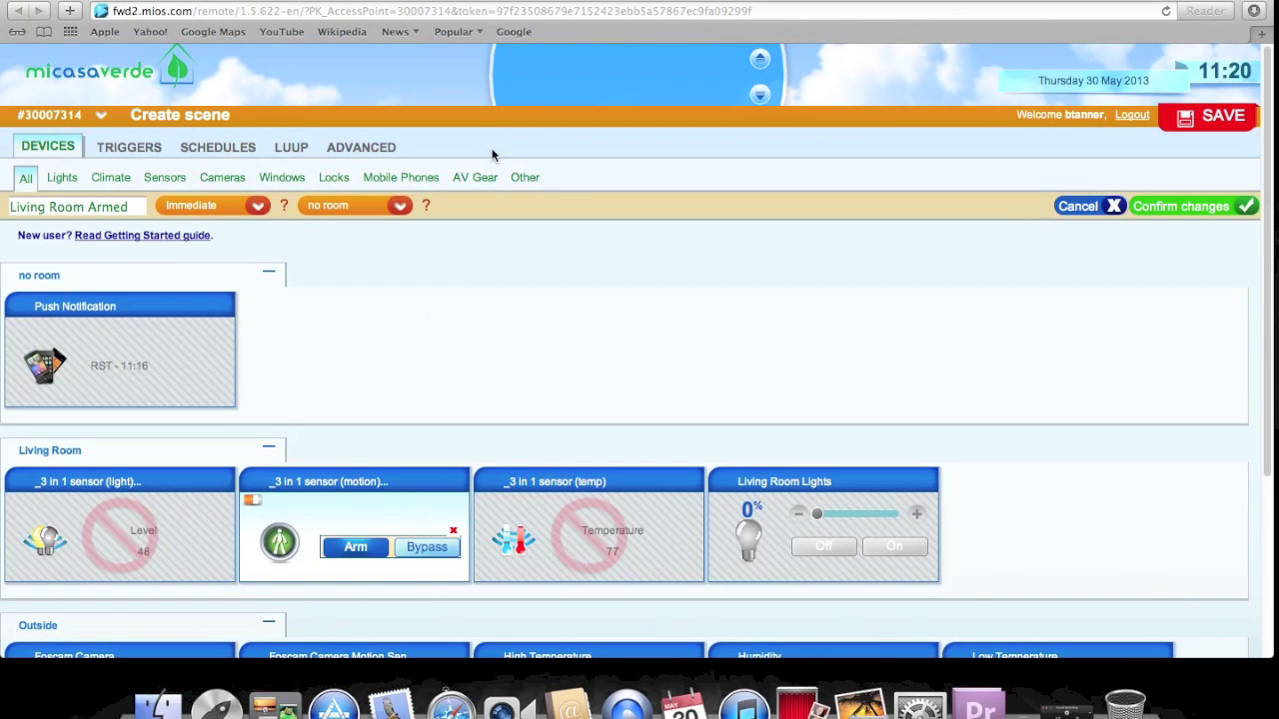
{"action": "left_click", "coordinate": [264, 208]}
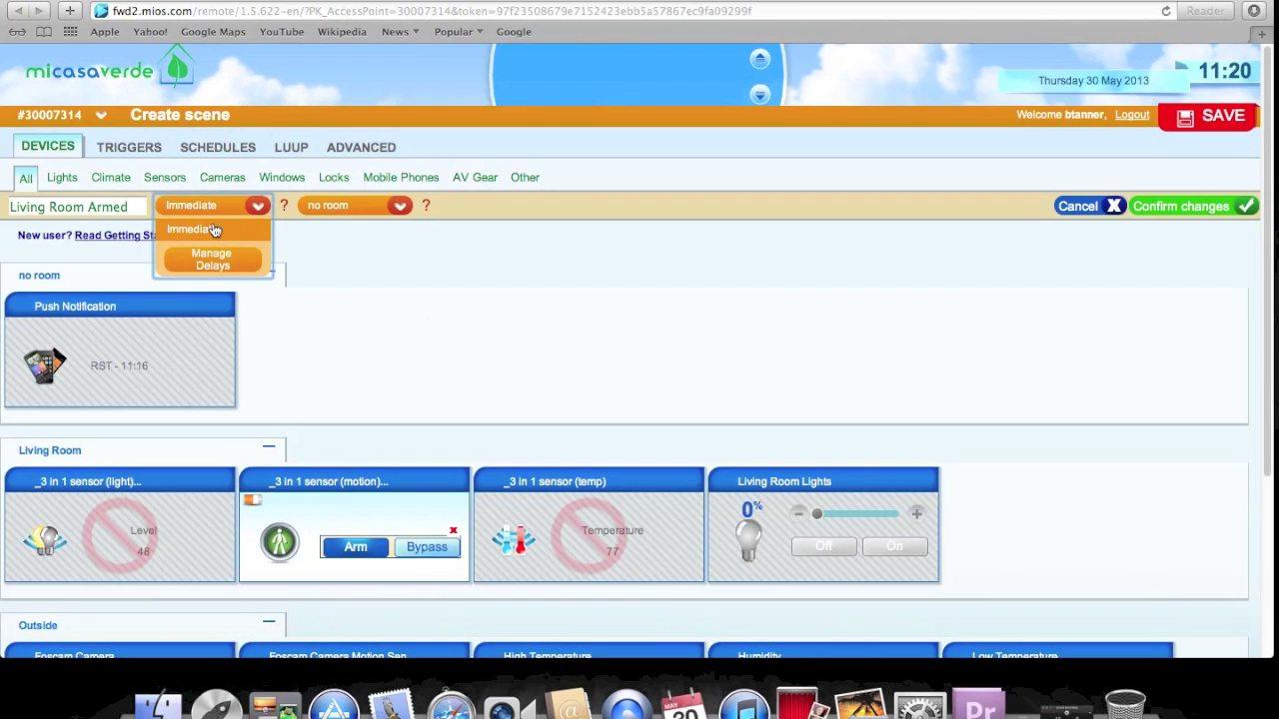
{"action": "left_click", "coordinate": [332, 280]}
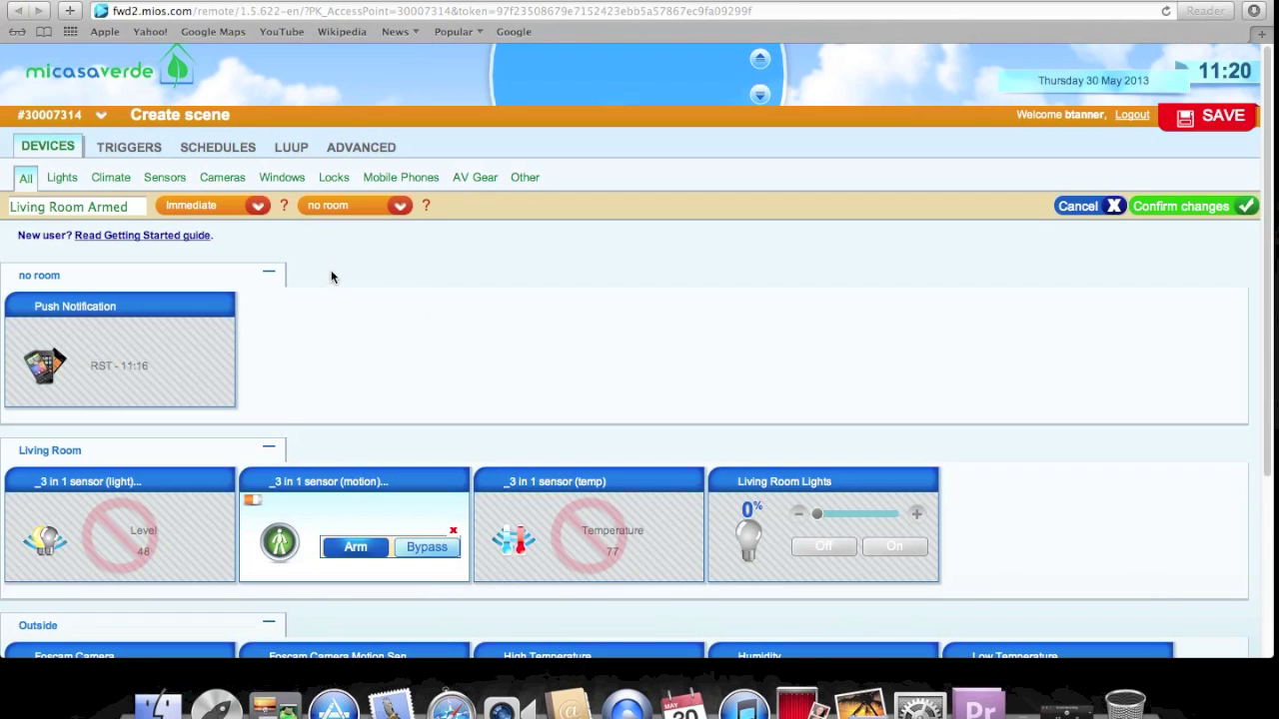
{"action": "left_click", "coordinate": [254, 208]}
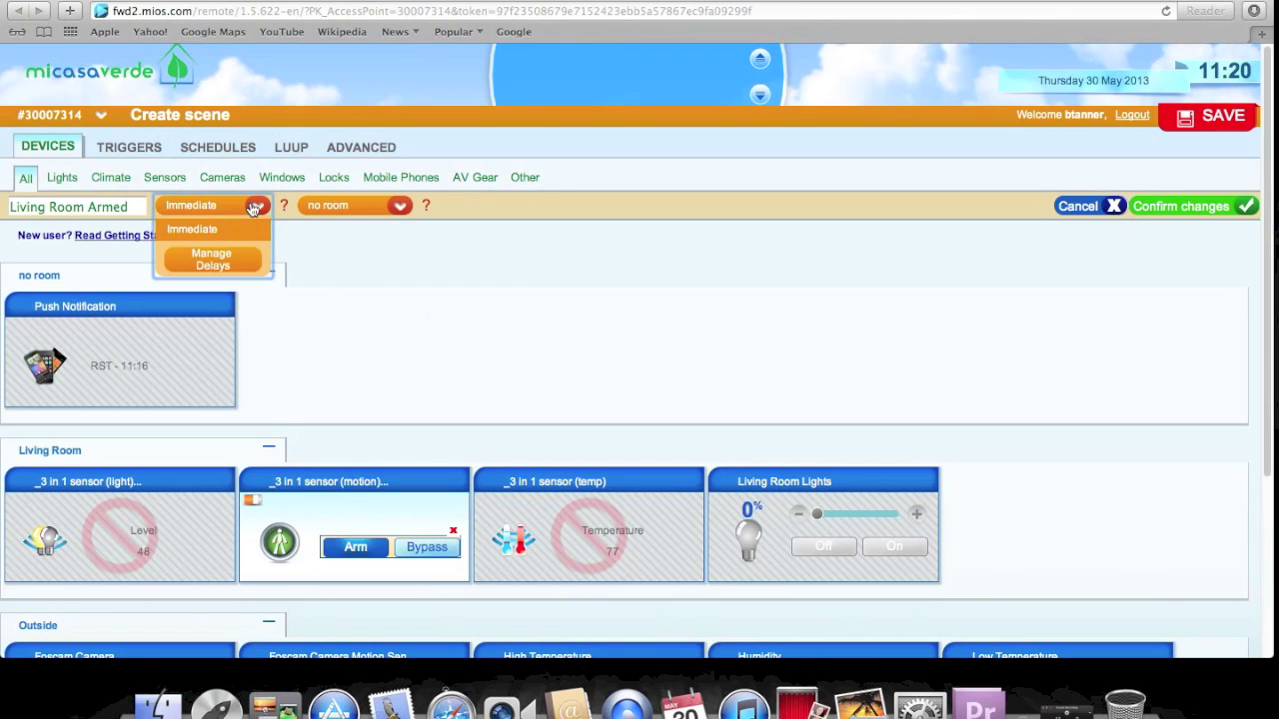
{"action": "left_click", "coordinate": [204, 262]}
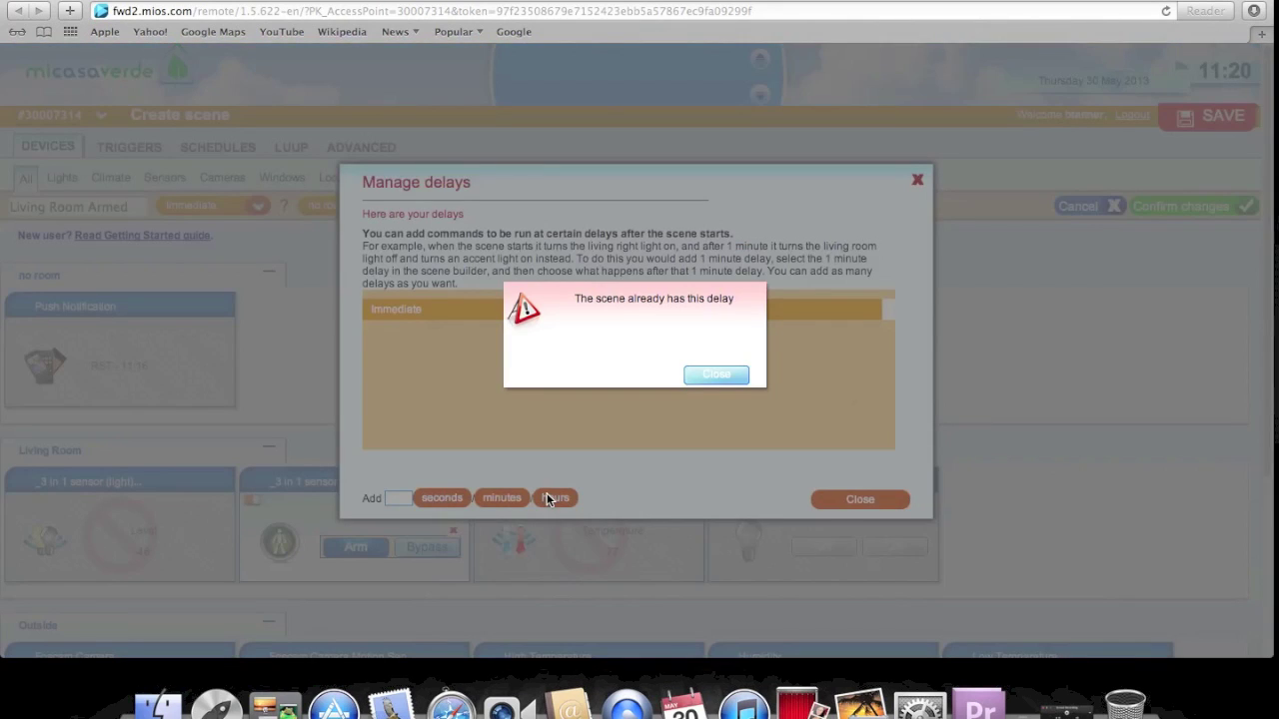
{"action": "left_click", "coordinate": [705, 375]}
{"action": "left_click", "coordinate": [410, 499]}
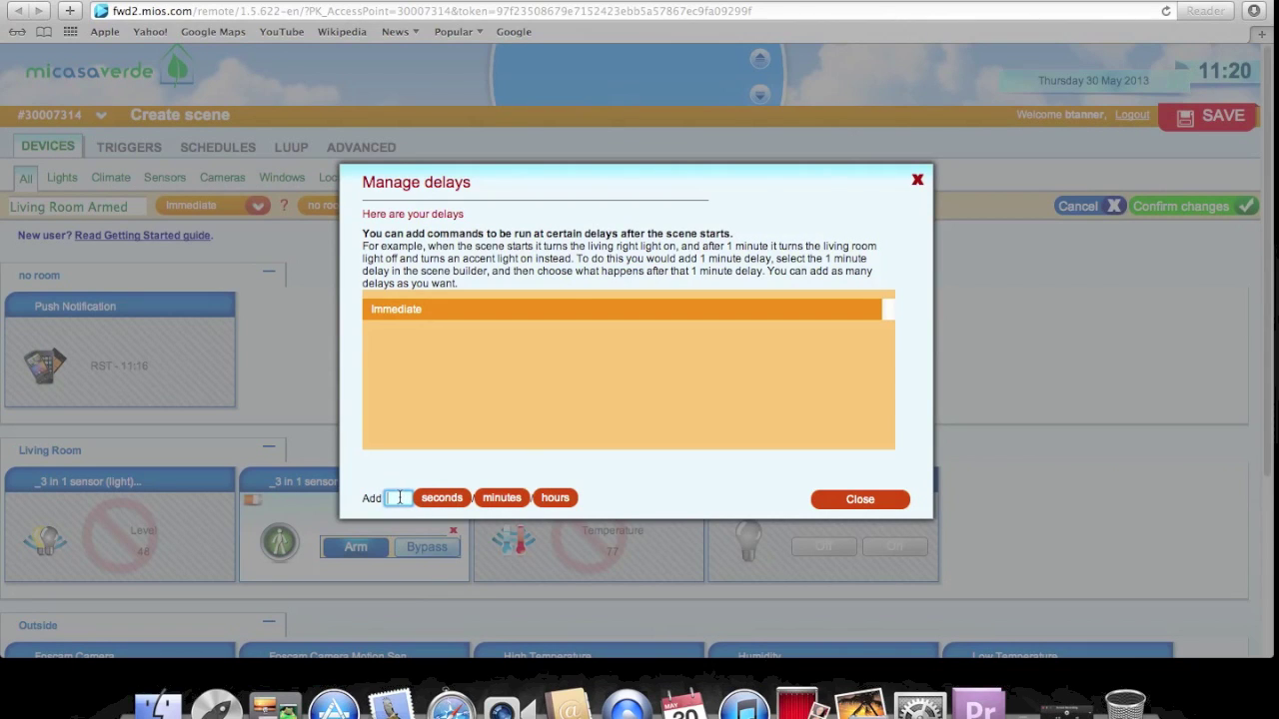
{"action": "type", "text": "1"}
{"action": "left_click", "coordinate": [508, 501]}
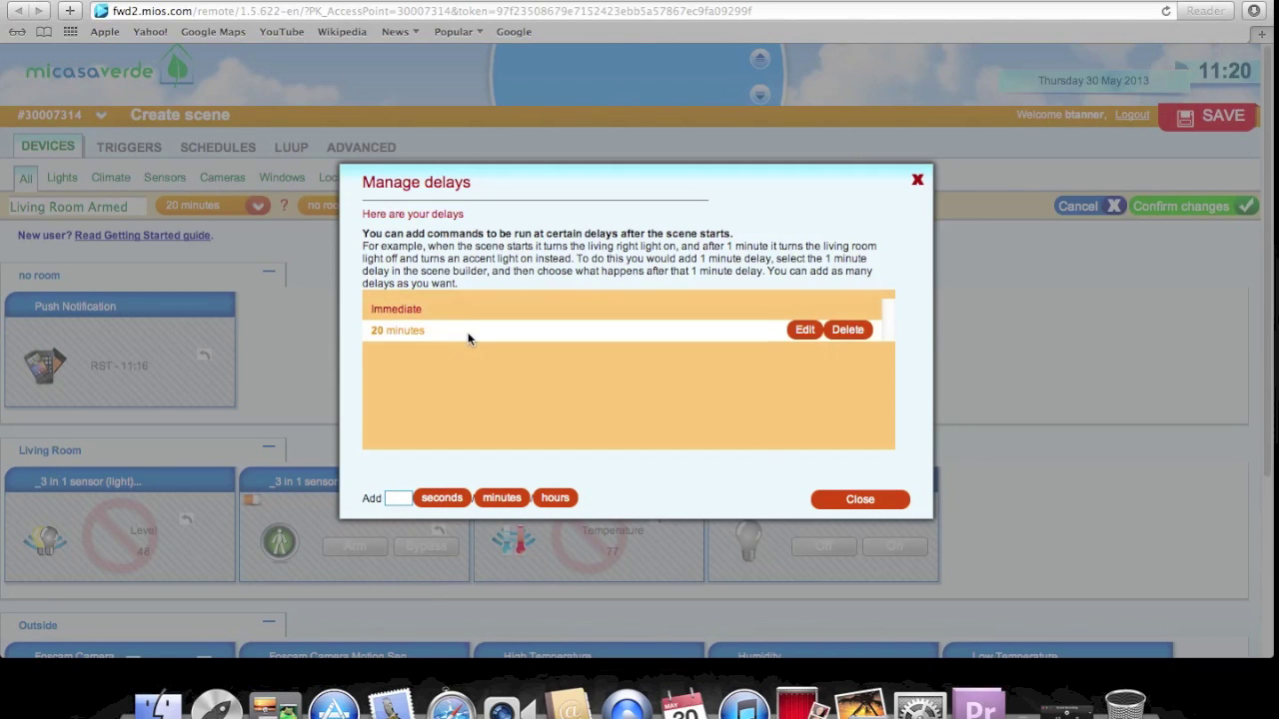
{"action": "left_click", "coordinate": [849, 504]}
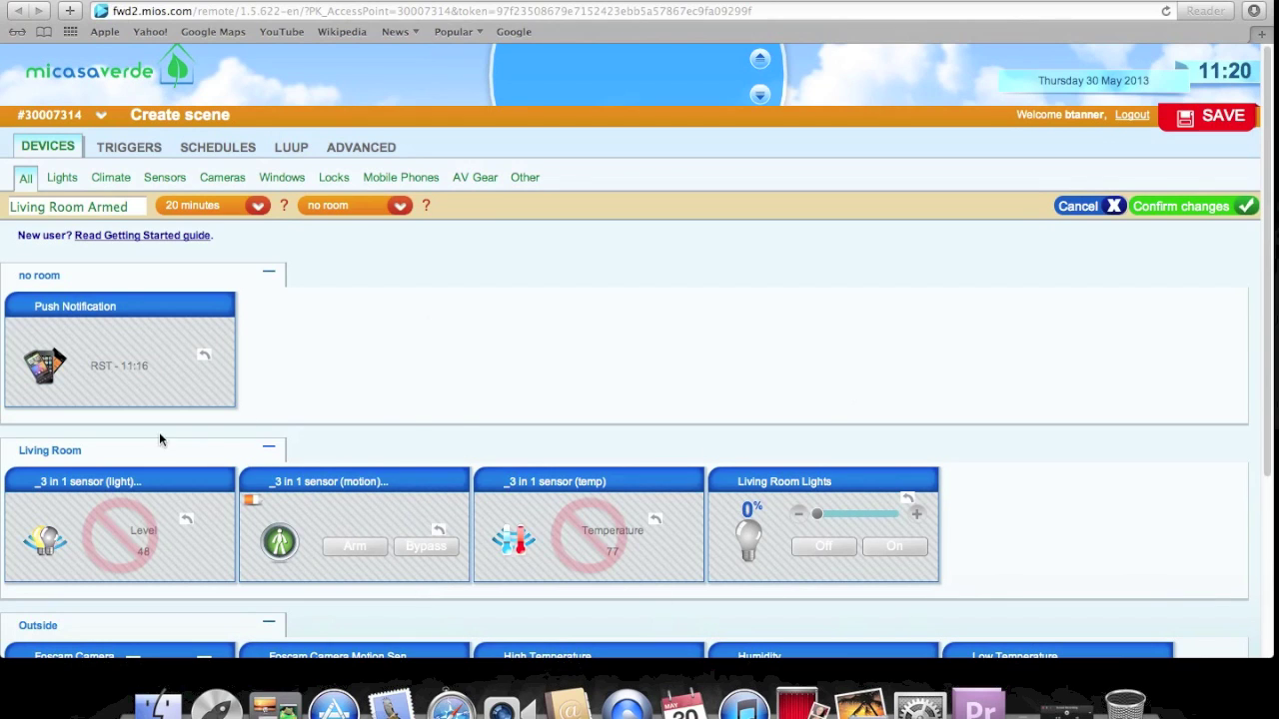
- Review the Immediate actions, then set the _3 in 1 sensor (motion) to Bypass under the 20 minutes delay
{"action": "left_click", "coordinate": [256, 205]}
{"action": "left_click", "coordinate": [199, 232]}
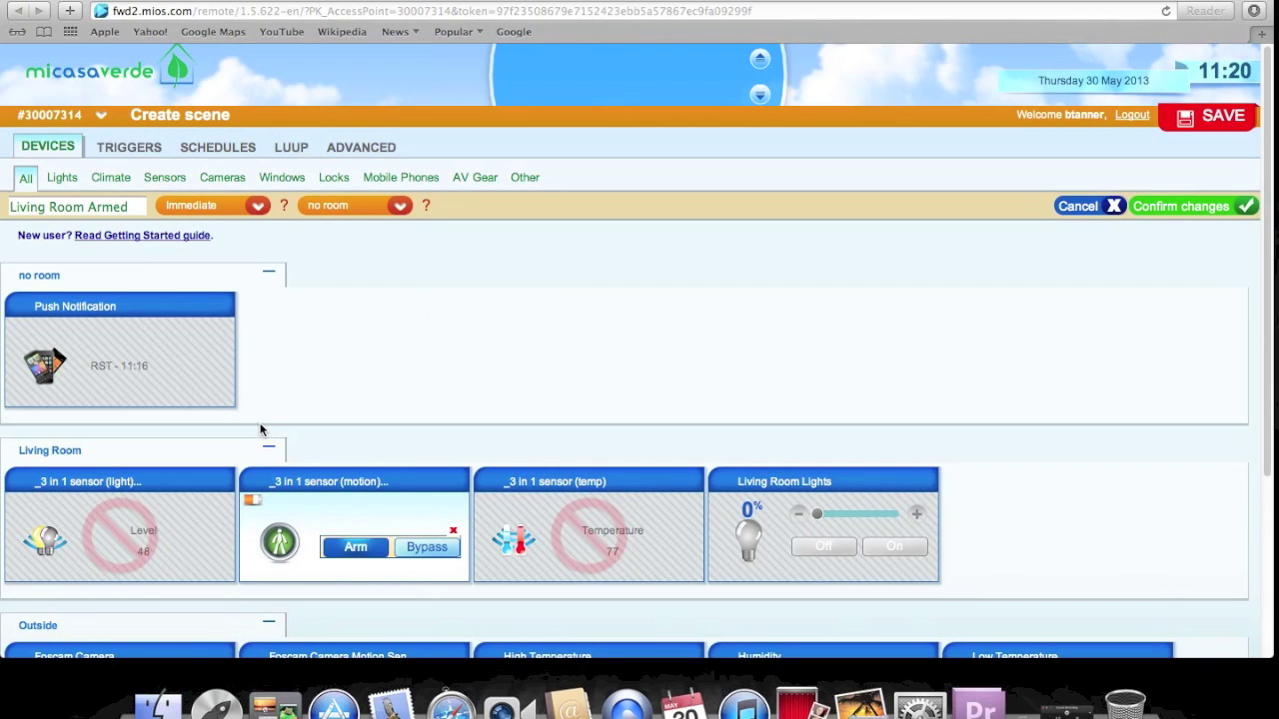
{"action": "left_click", "coordinate": [256, 206]}
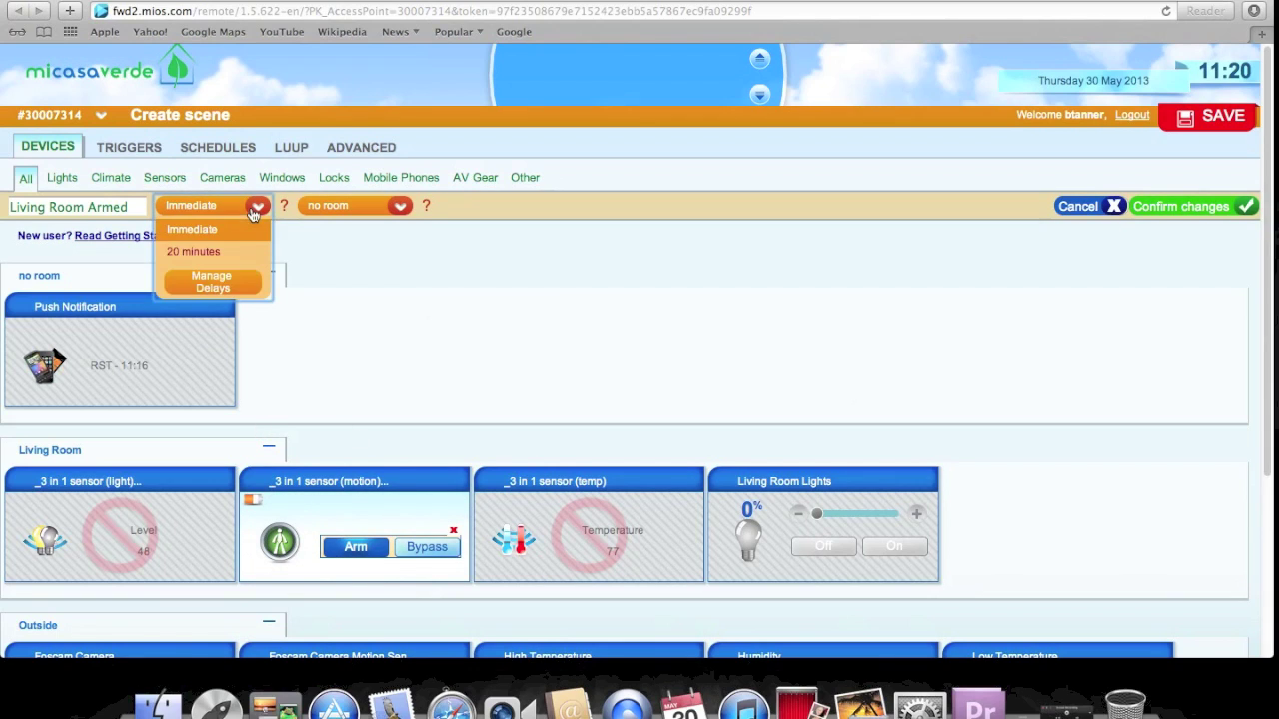
{"action": "left_click", "coordinate": [223, 251]}
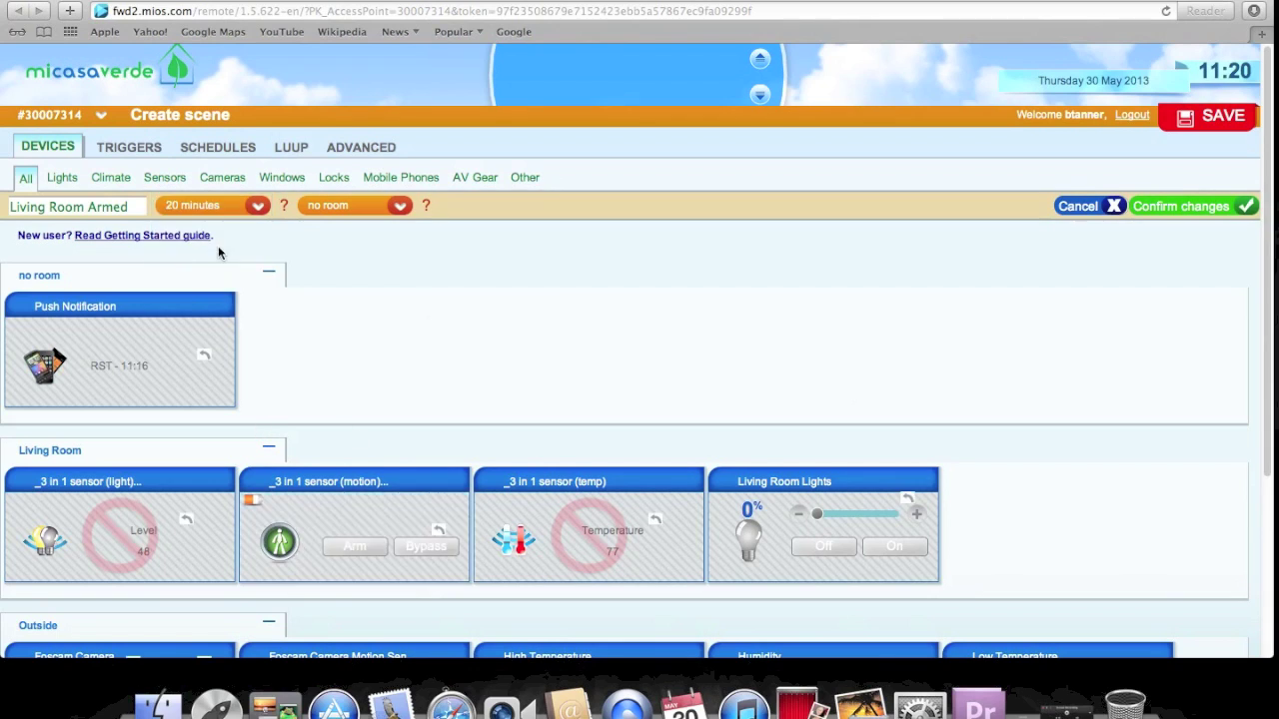
{"action": "left_click", "coordinate": [426, 547]}
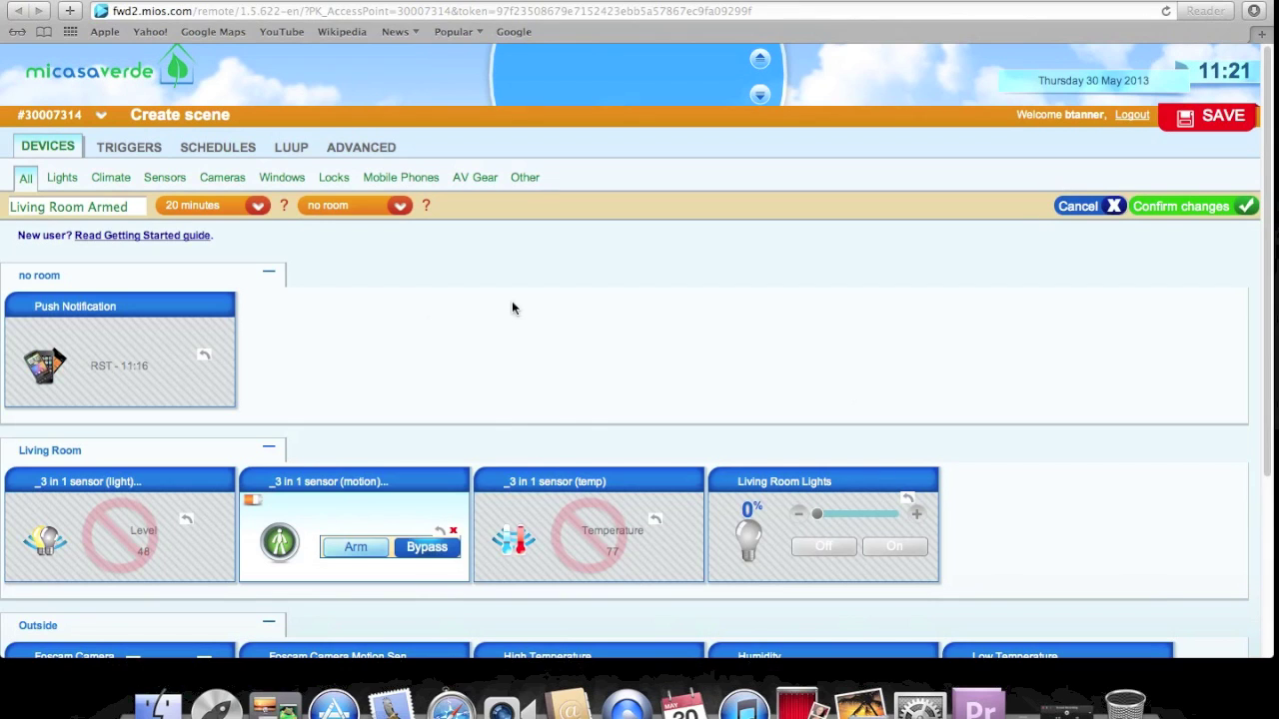
- Confirm the Living Room Armed scene and save the changes to the controller
{"action": "left_click", "coordinate": [1179, 206]}
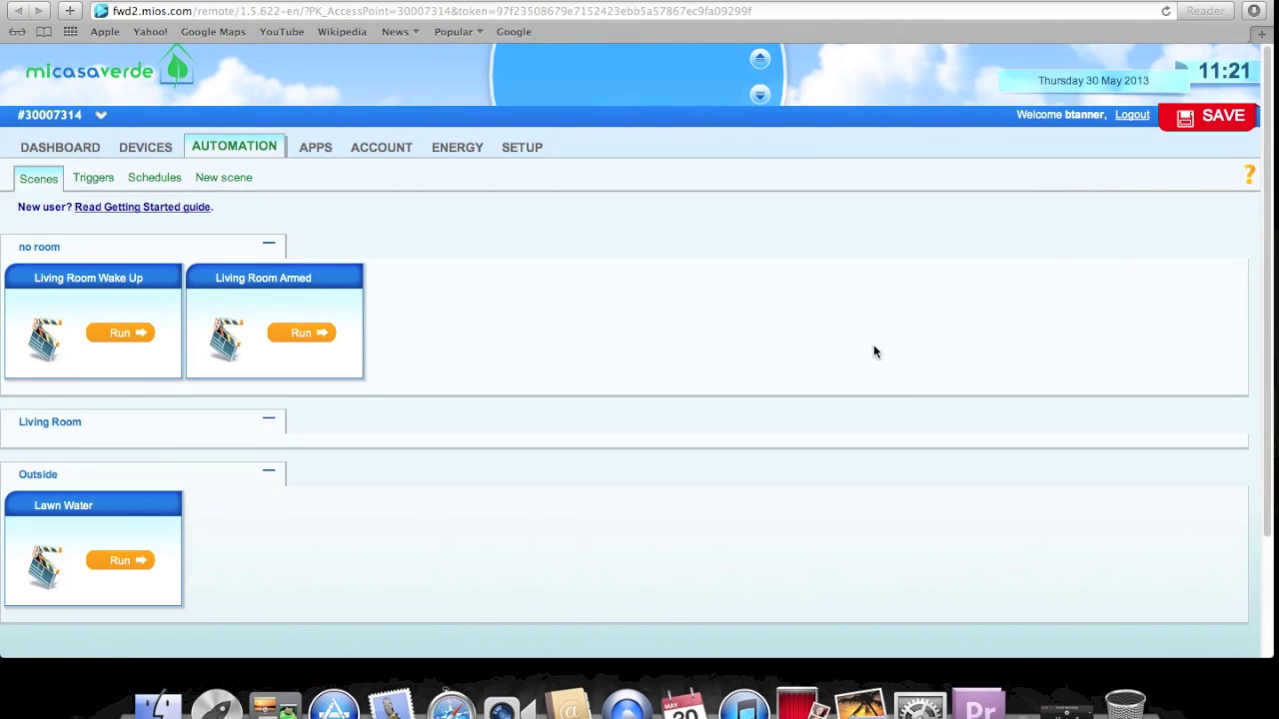
{"action": "left_click", "coordinate": [1213, 118]}
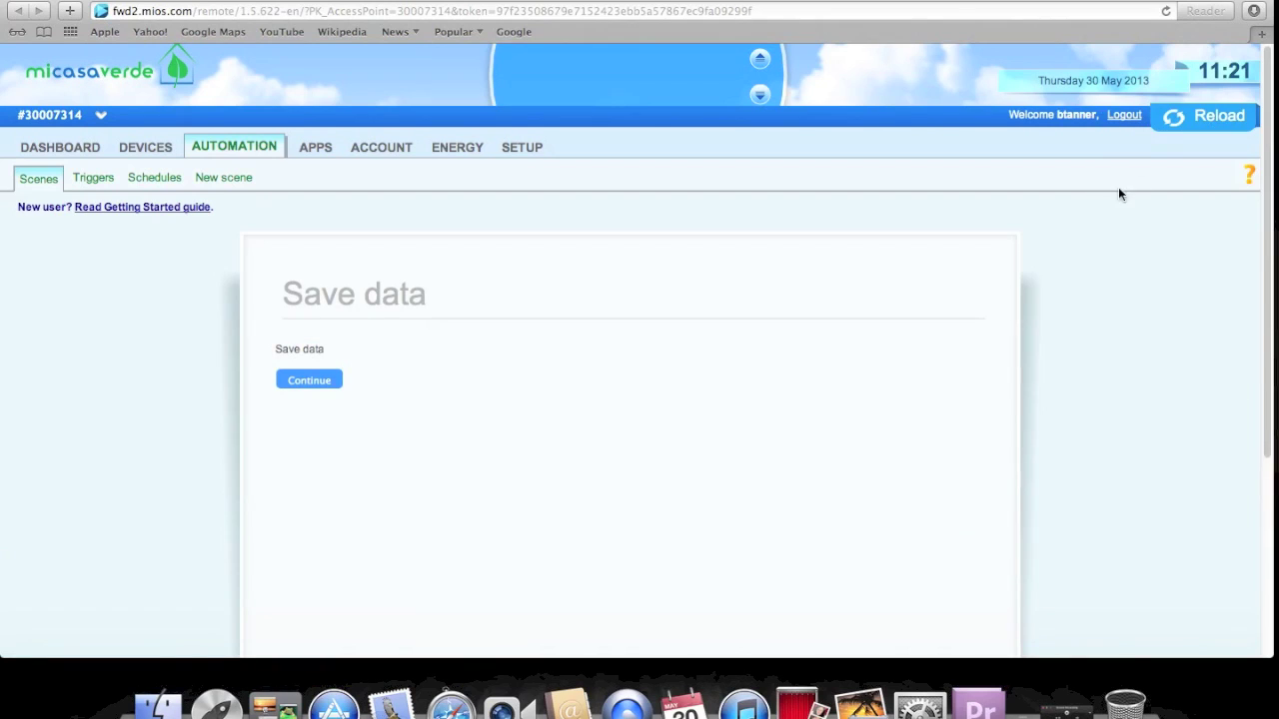
{"action": "left_click", "coordinate": [287, 383]}
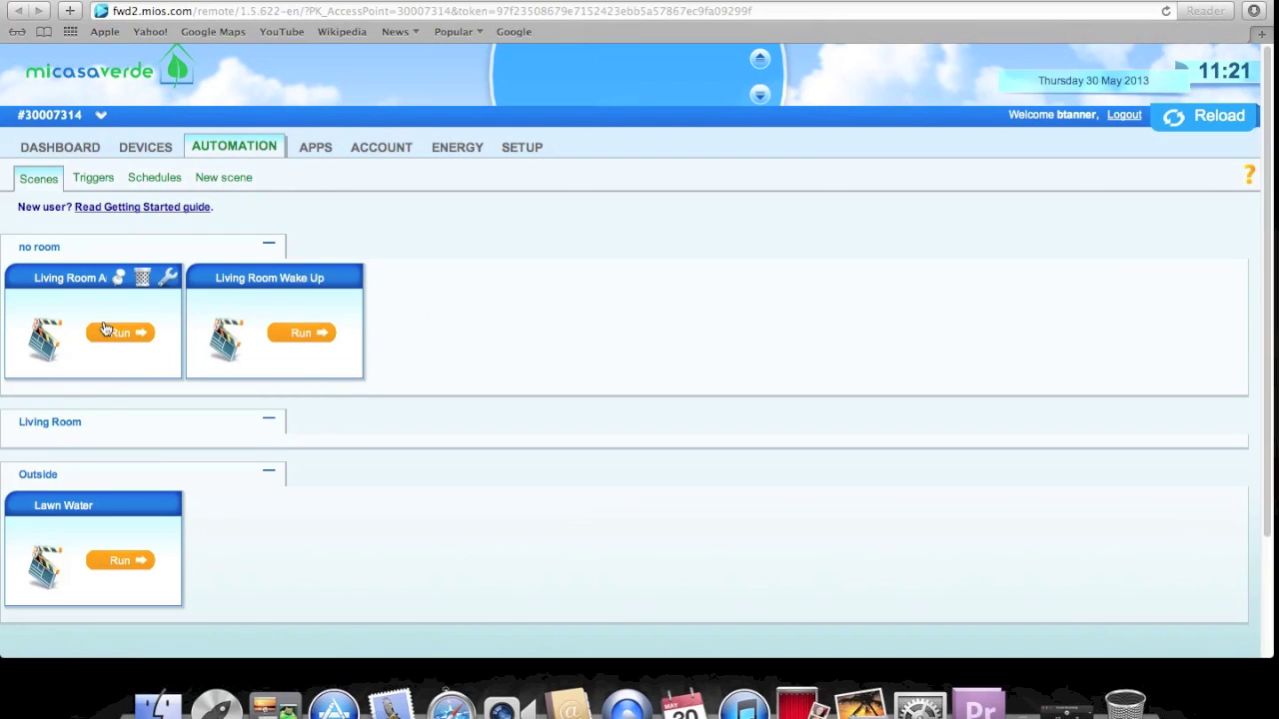
- Open the device list to check the living room motion sensor's arming state
{"action": "mouse_move", "coordinate": [72, 330]}
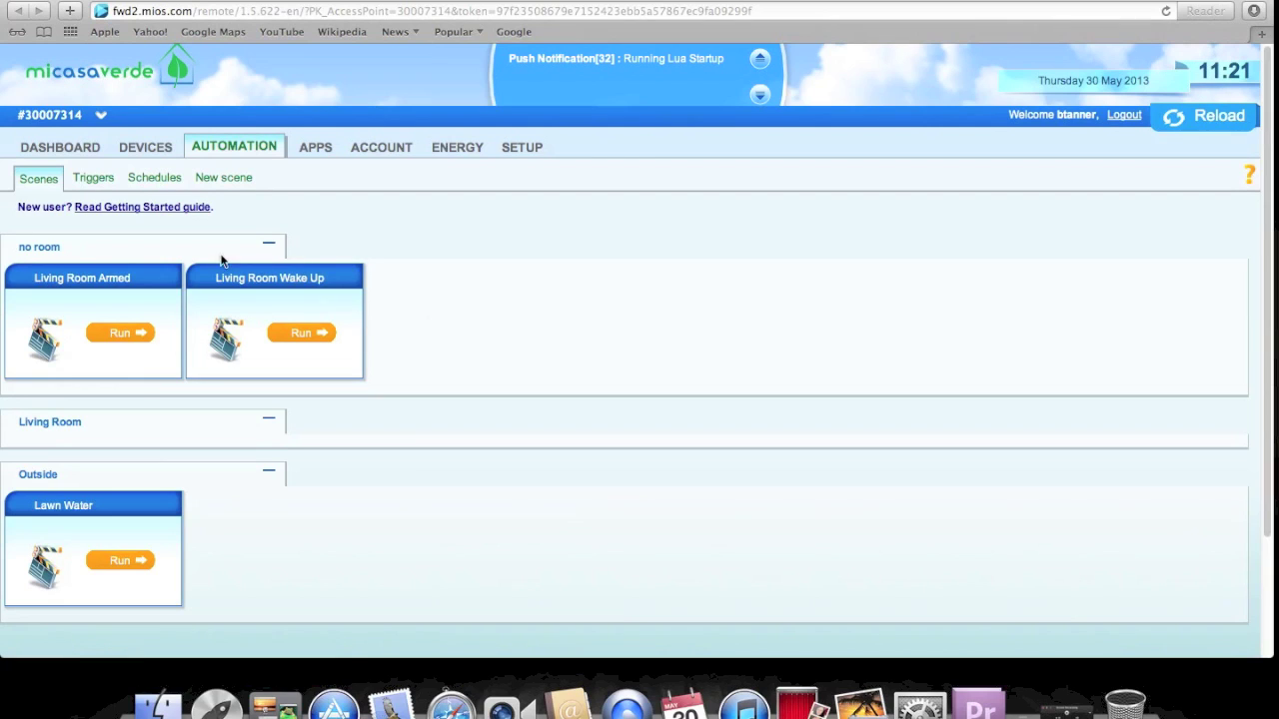
{"action": "mouse_move", "coordinate": [104, 287]}
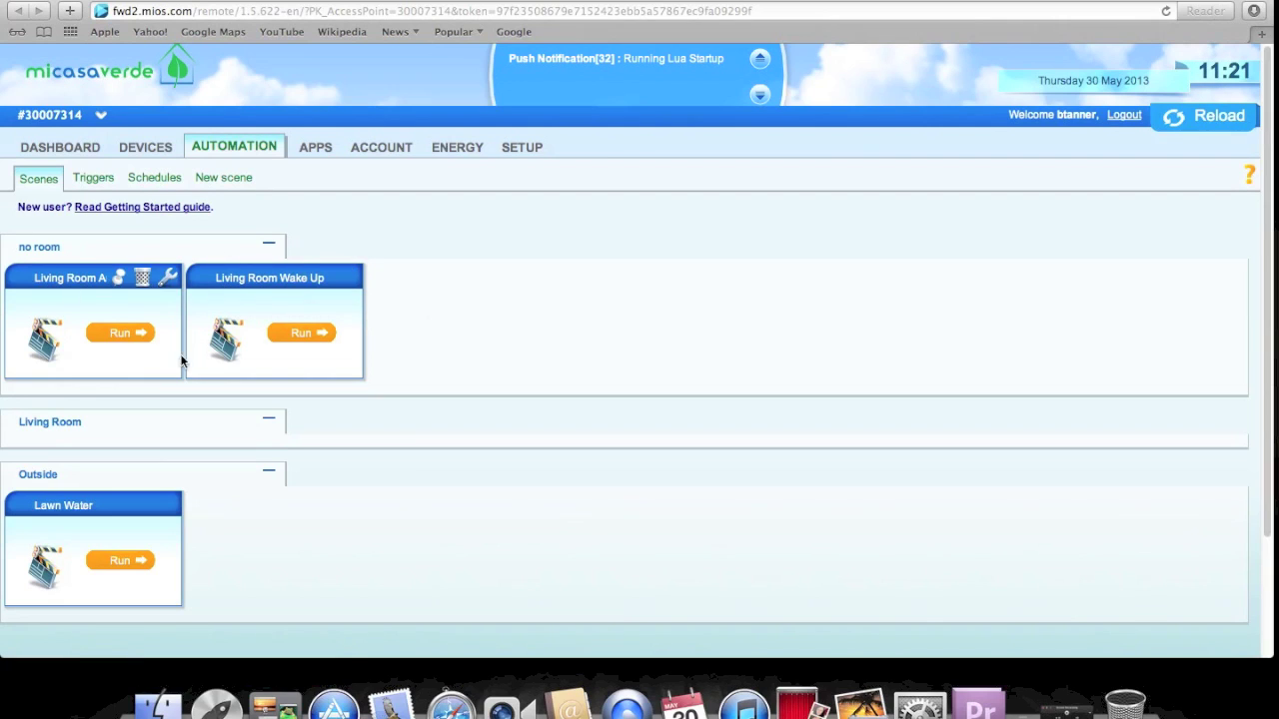
{"action": "mouse_move", "coordinate": [290, 314]}
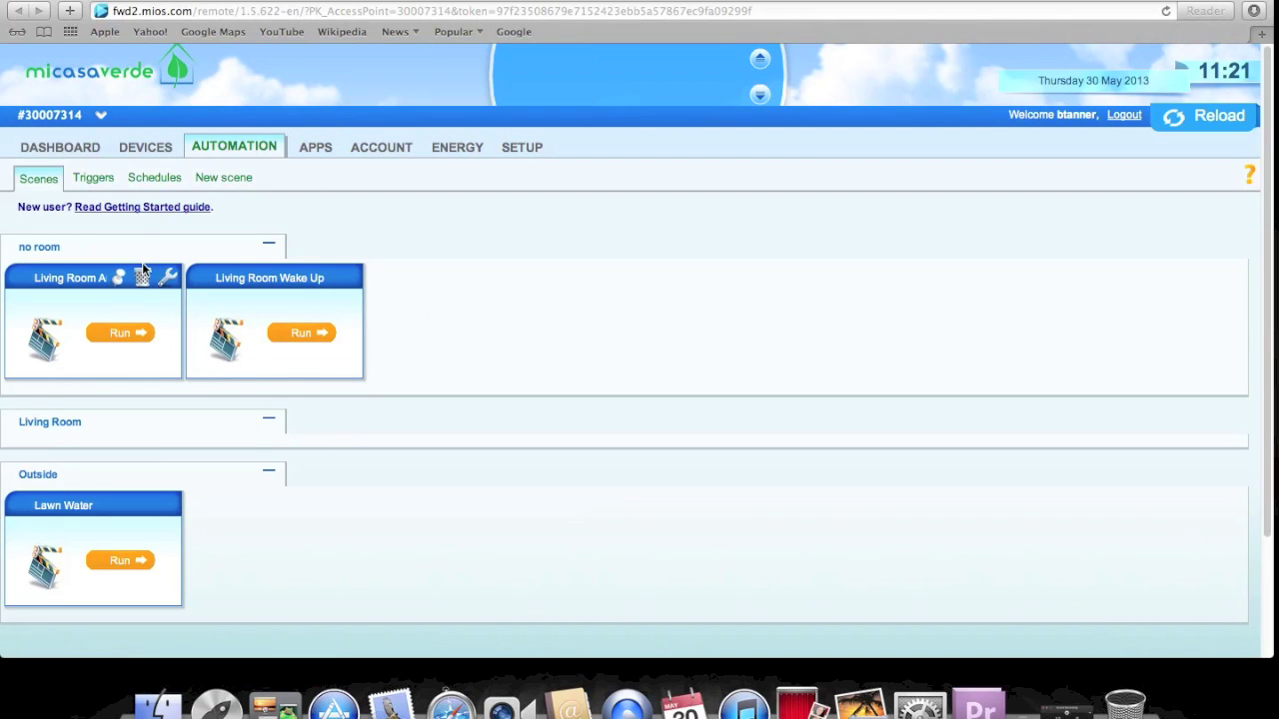
{"action": "left_click", "coordinate": [145, 150]}
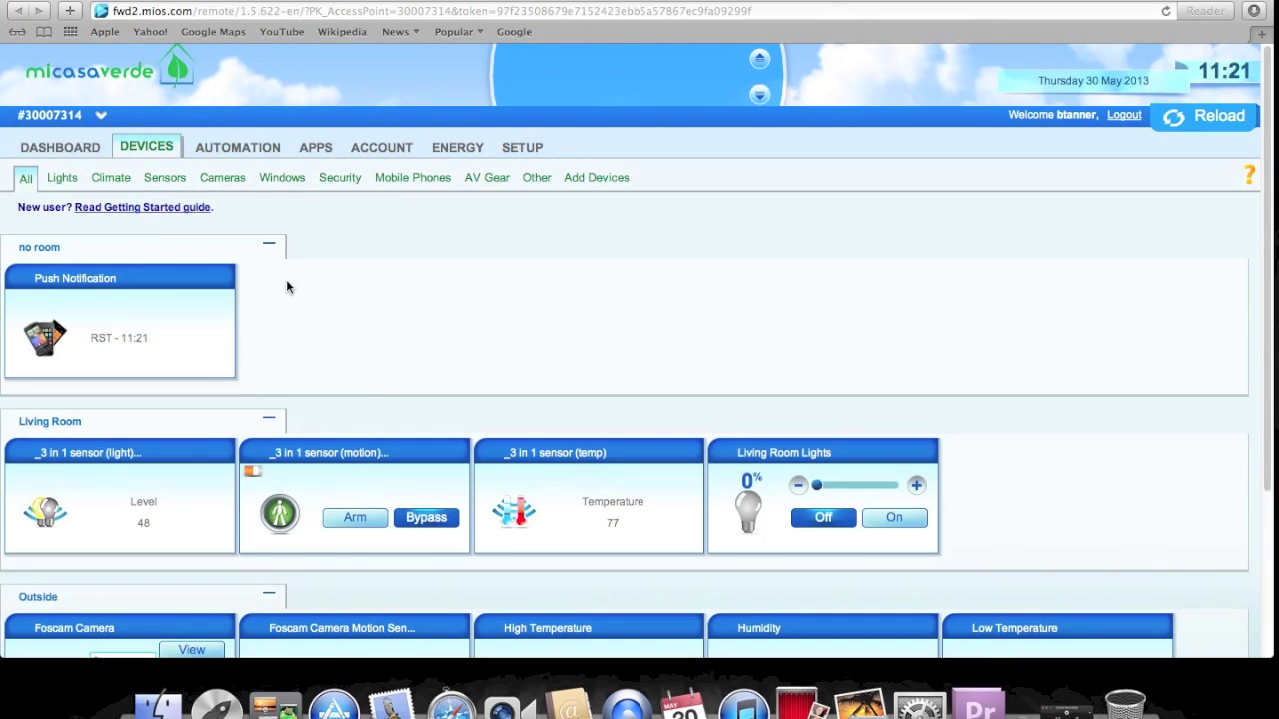